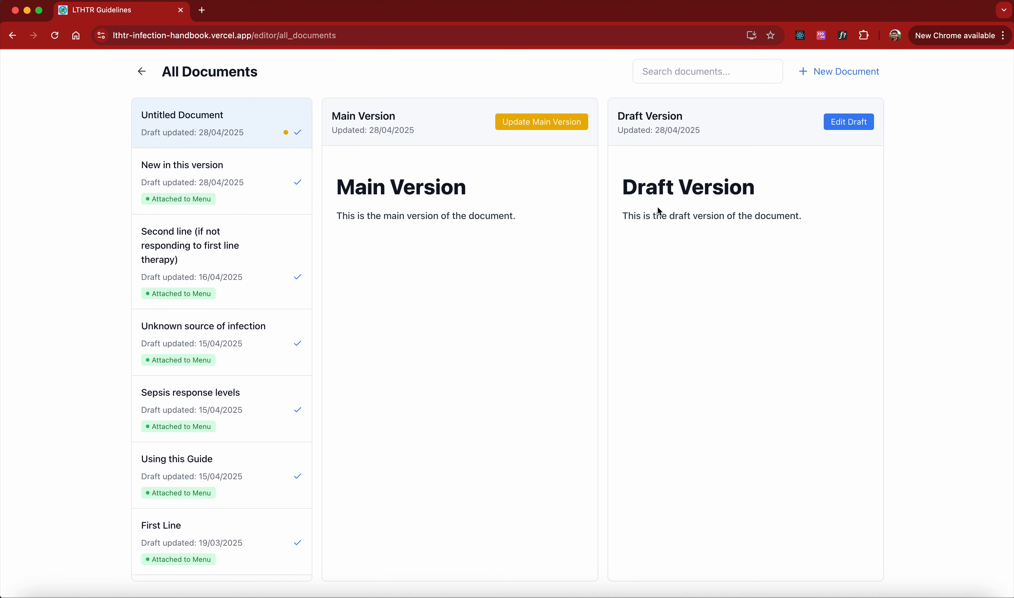
- Open the draft version of Untitled Document for editing
left_click(848, 124)
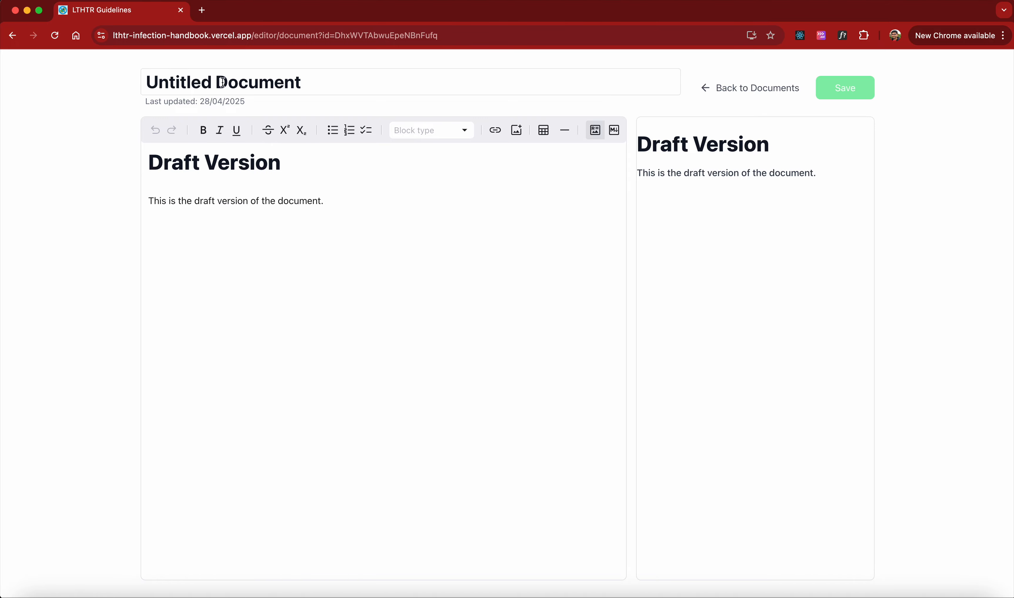
- Open lthtr-guidelines.vercel.app/editor in a new browser tab and go to its Menu Editor
left_click(201, 10)
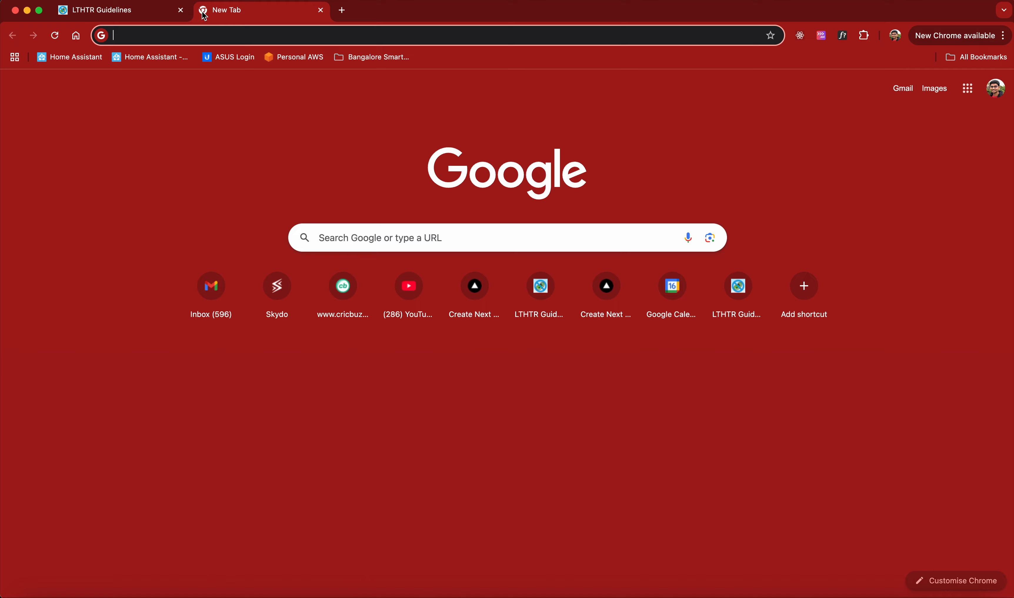
type("lthtr-guidelines.vercel.app/editor")
key("Return")
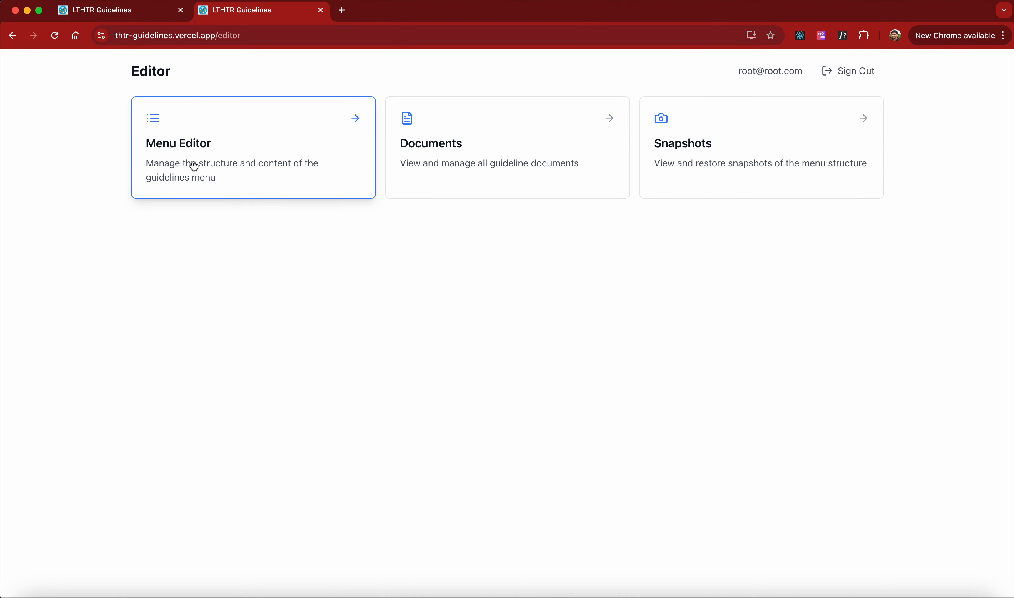
left_click(170, 150)
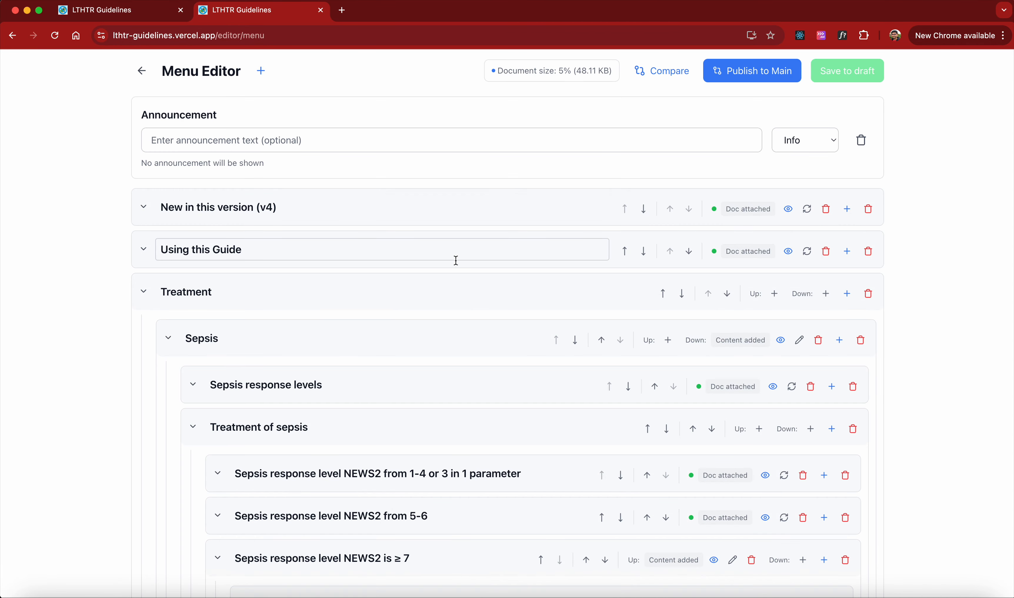
- View the blank Up content editor of the "Treatment of sepsis" menu item and return to the document draft
scroll(794, 302, "down", 3)
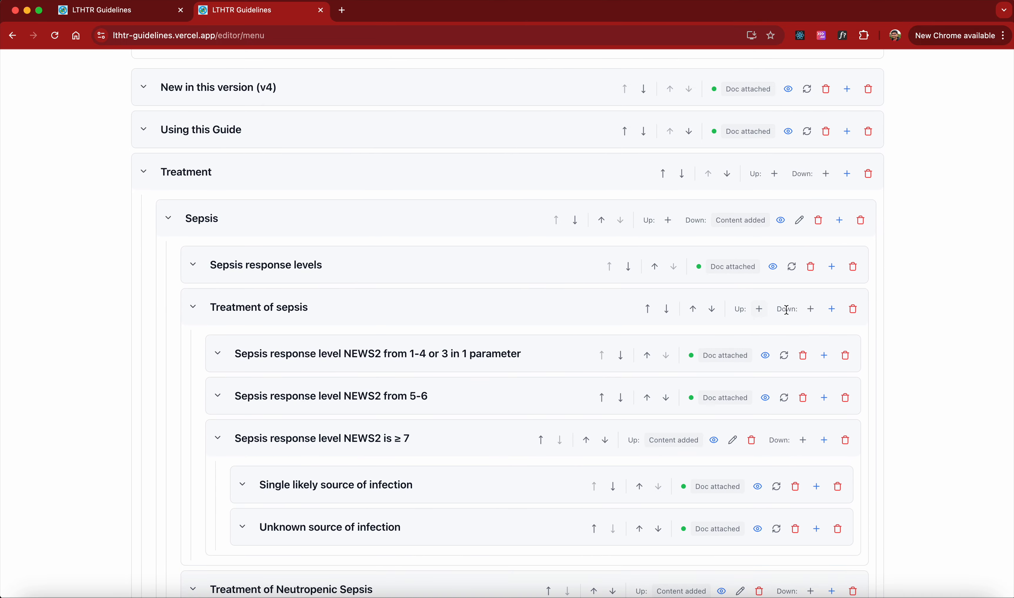
left_click(759, 309)
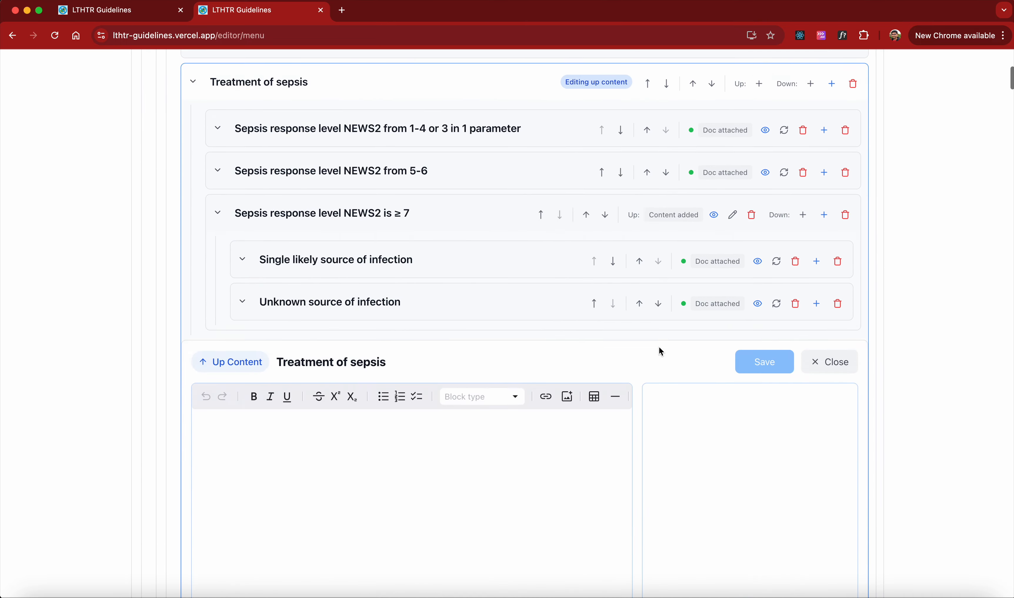
left_click(322, 386)
scroll(226, 321, "down", 2)
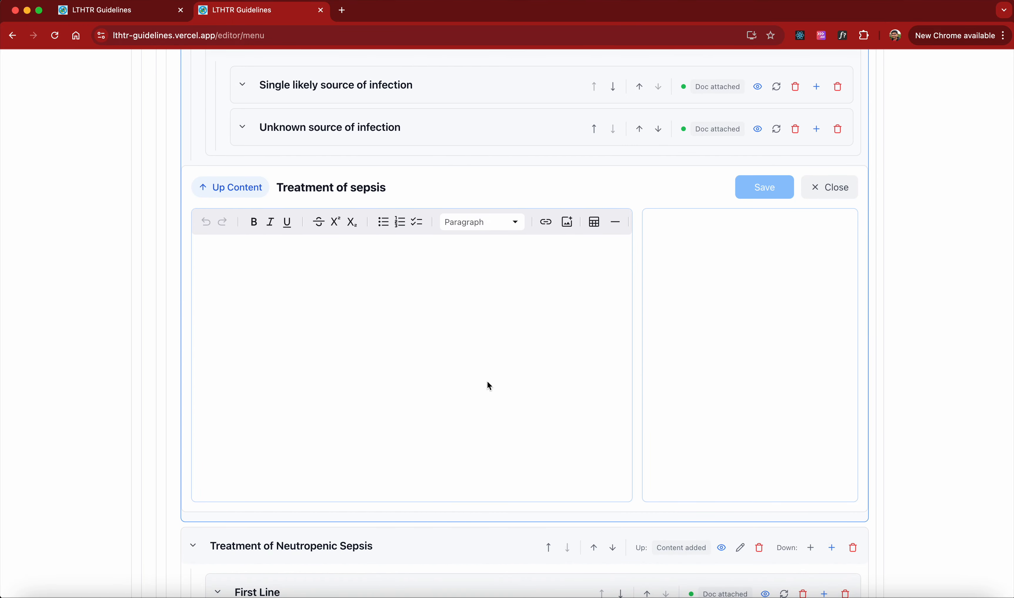
left_click(321, 11)
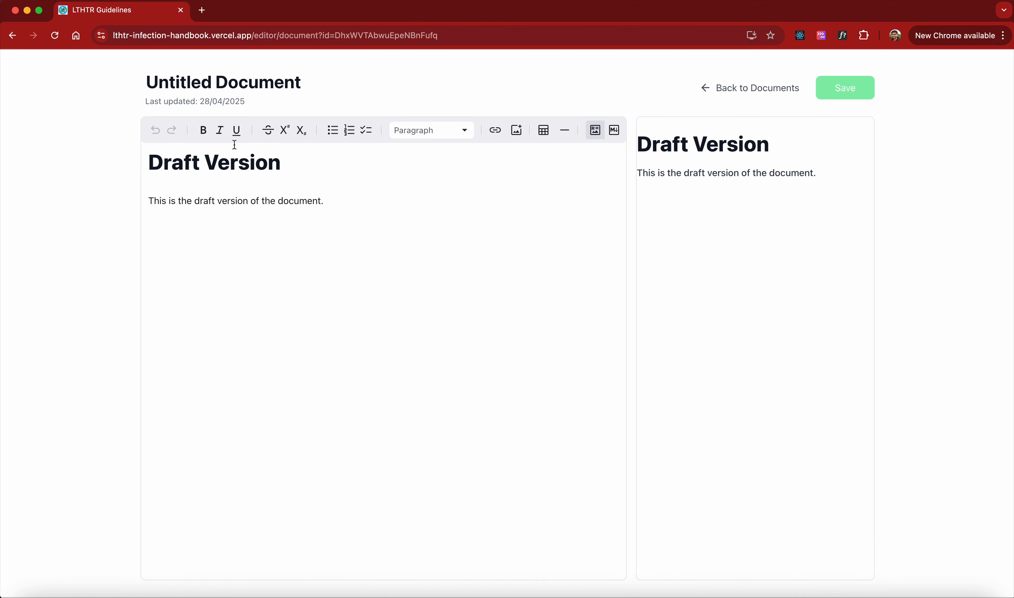
- Delete the draft's entire existing heading and body text
left_click_drag(145, 160, 321, 214)
left_click(453, 207)
left_click_drag(330, 201, 148, 158)
key("BackSpace")
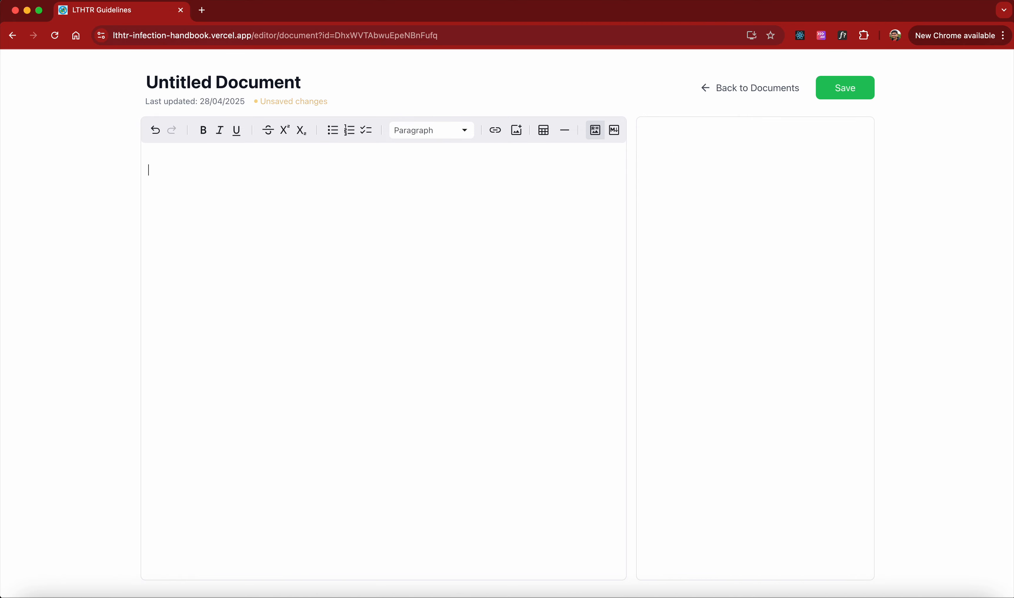
- Write "This is a new document" as the draft's body text
type("This is the doucment")
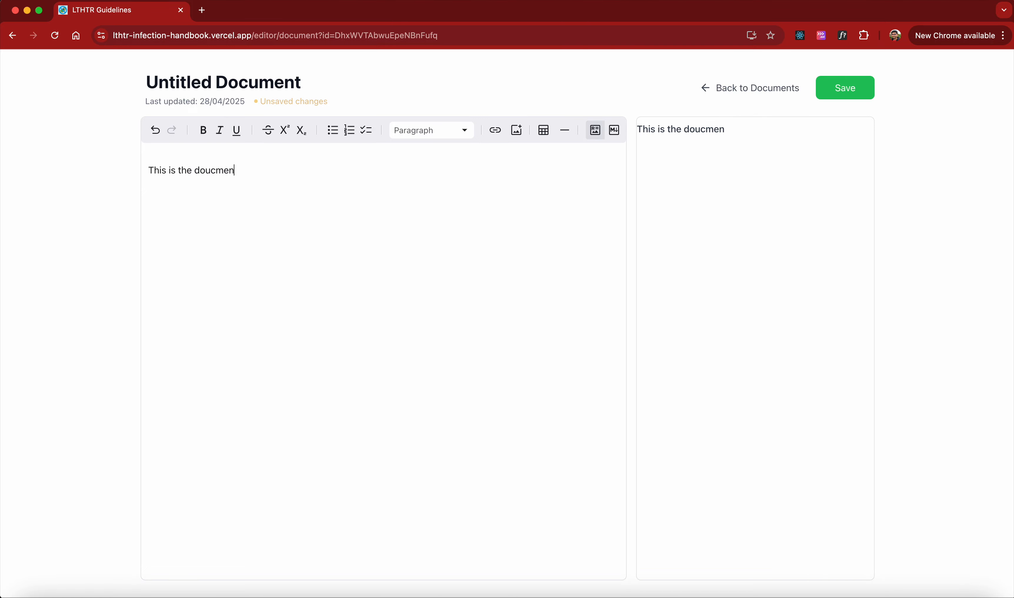
key("BackSpace")
key("BackSpace")
key("BackSpace")
key("BackSpace")
key("BackSpace")
key("BackSpace")
key("BackSpace")
type("d")
key("BackSpace")
type("document")
double_click(182, 172)
type("a")
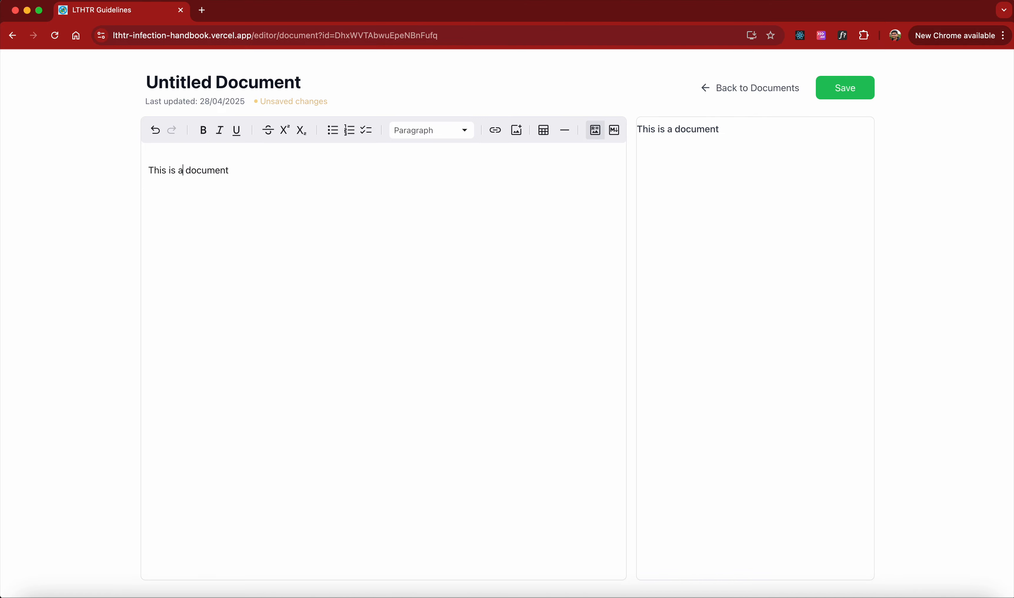
type(" new")
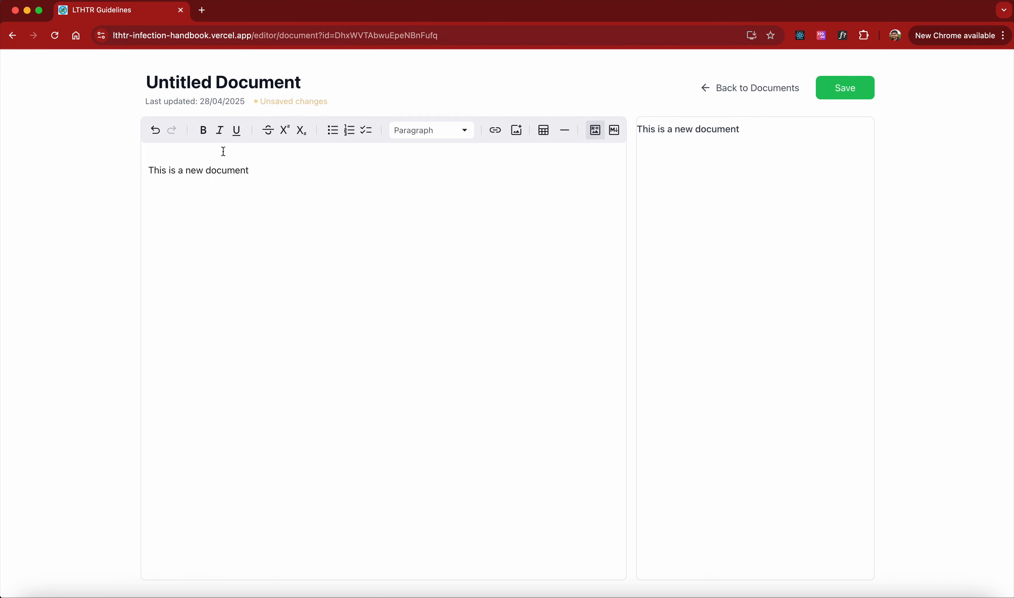
- Undo the text edits step by step until the document body is empty
left_click(158, 132)
left_click(158, 132)
left_click(157, 133)
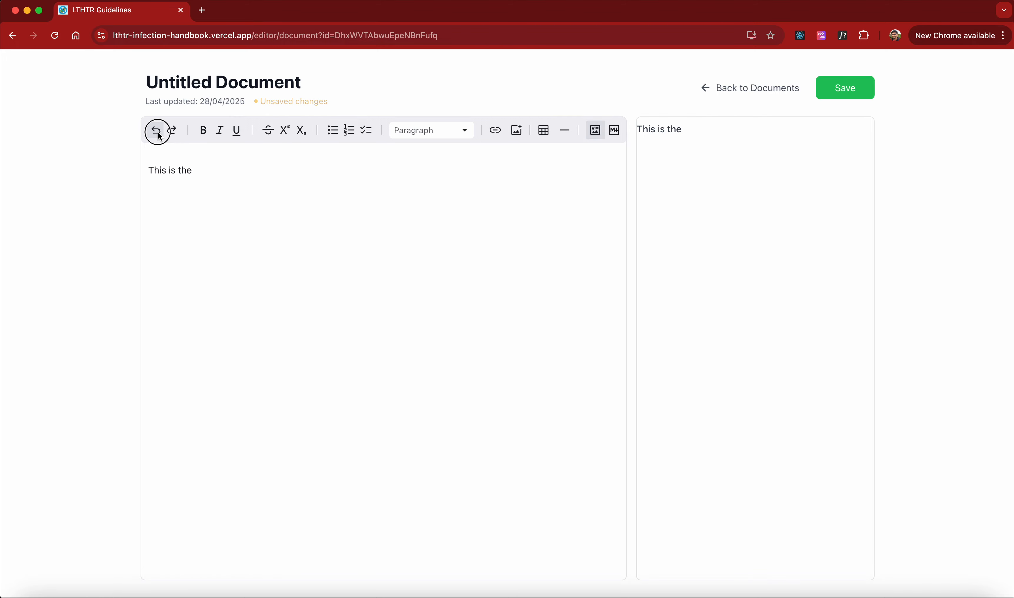
left_click(158, 133)
left_click(157, 132)
left_click(158, 132)
left_click(158, 133)
left_click(158, 132)
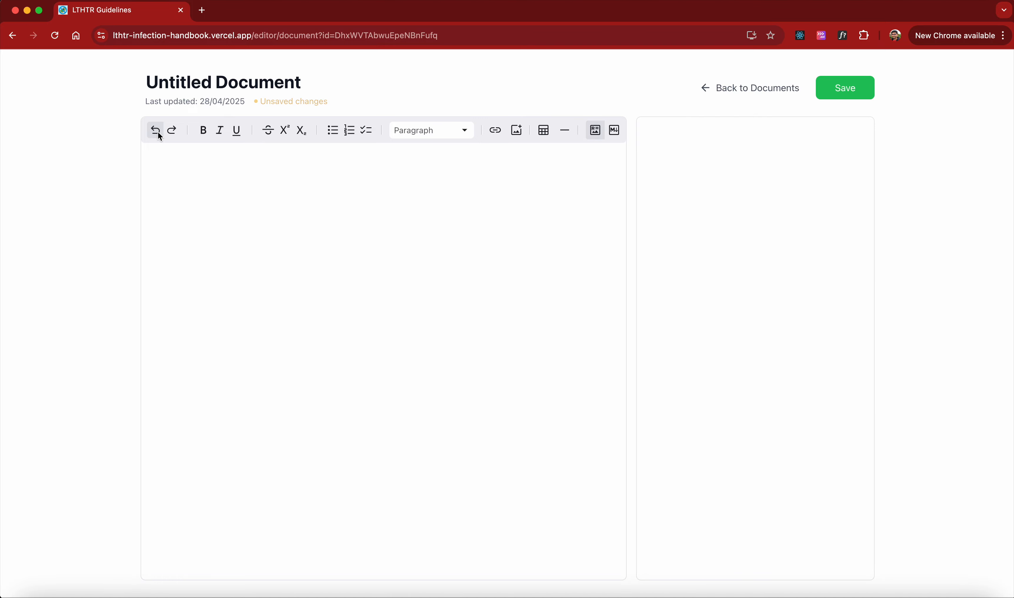
- Redo all undone edits to restore the sentence "This is a new document"
left_click(171, 132)
left_click(171, 132)
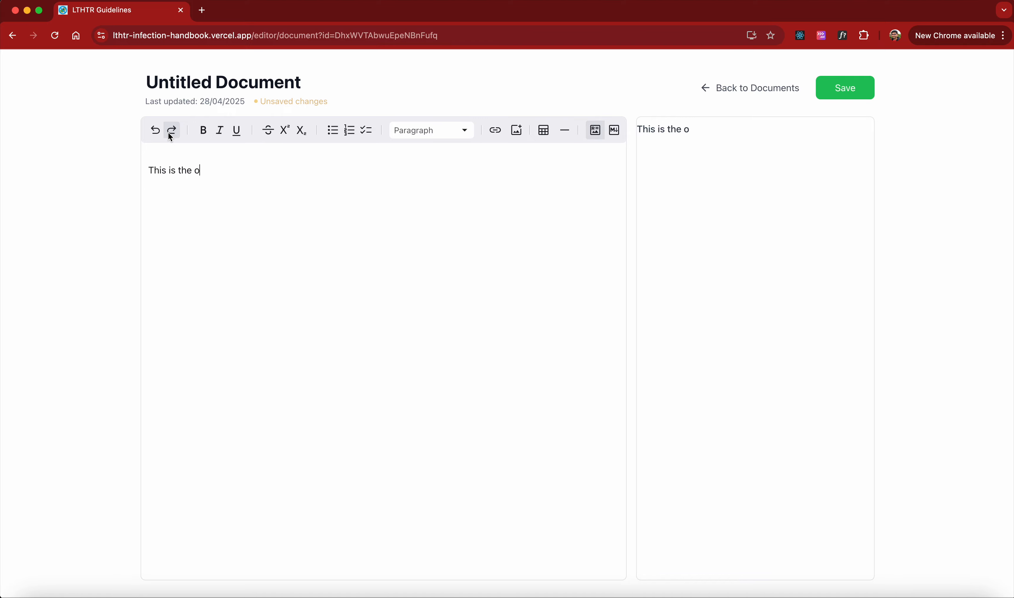
left_click(172, 131)
left_click(172, 131)
left_click(172, 131)
left_click(172, 131)
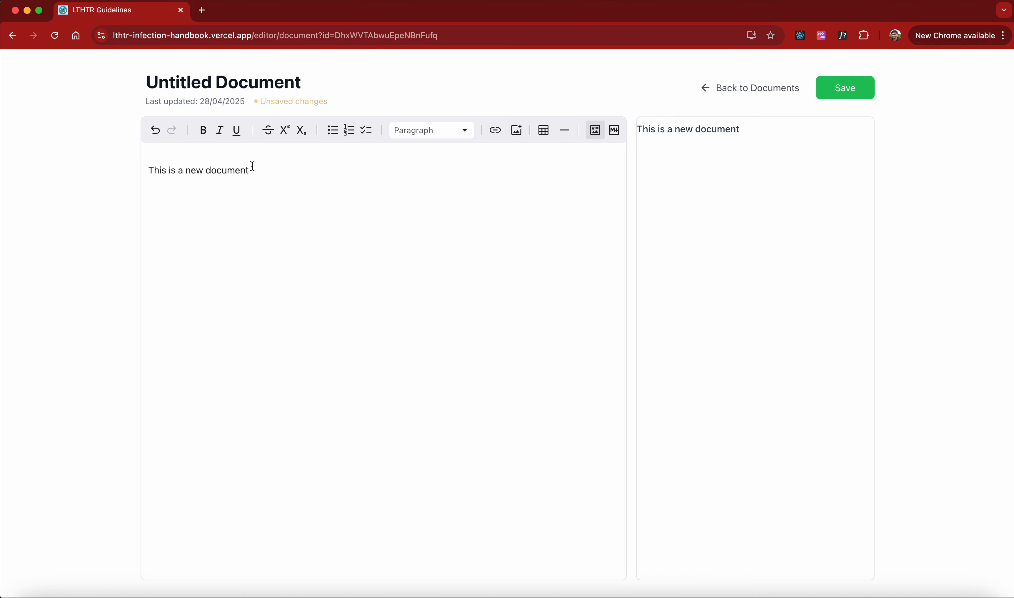
left_click_drag(251, 170, 141, 171)
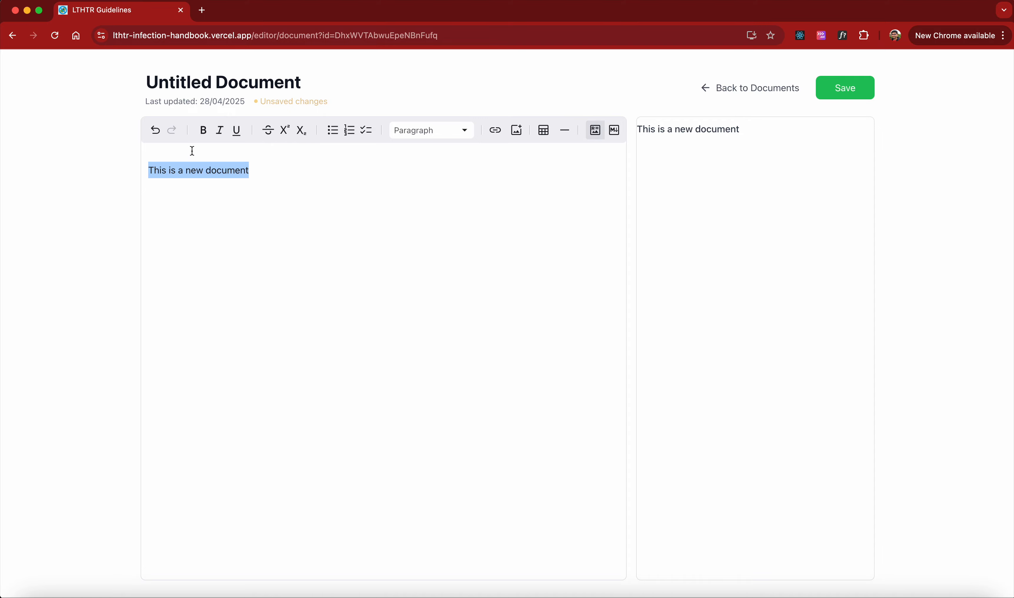
left_click(204, 132)
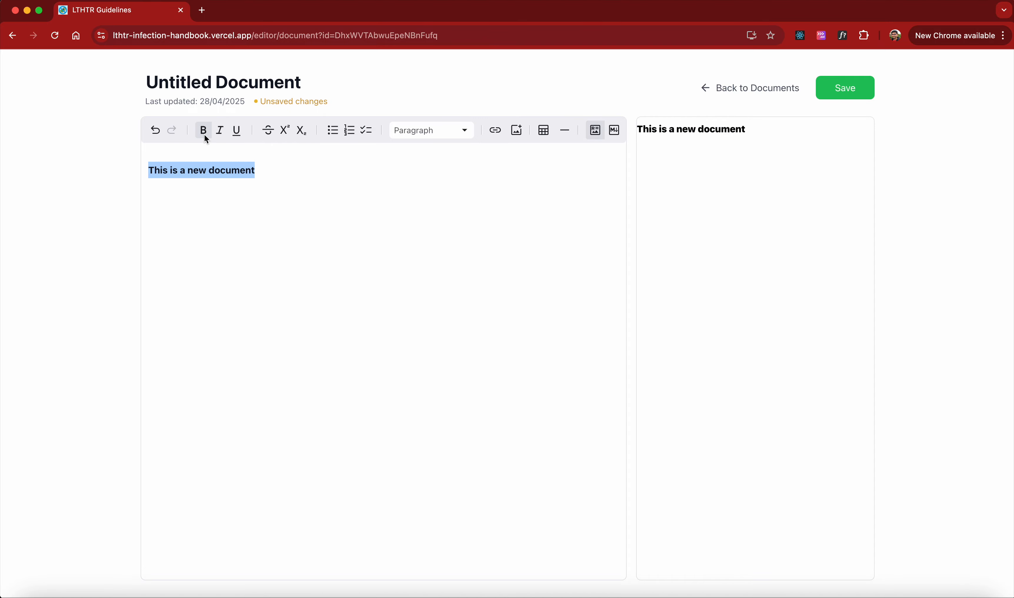
left_click(156, 132)
- Make only the word "new" in the sentence bold
left_click(202, 170)
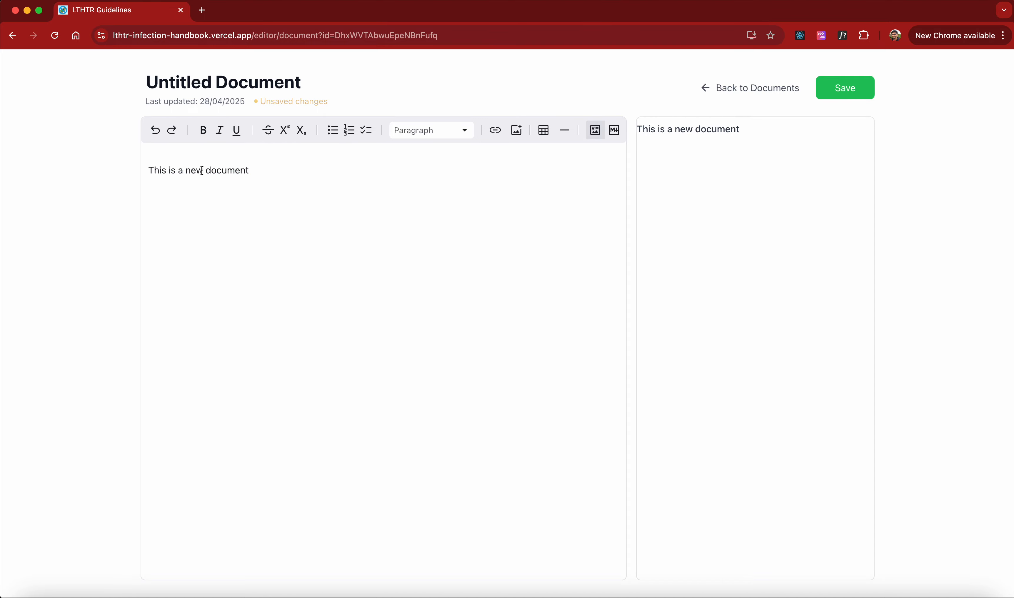
left_click_drag(202, 170, 186, 170)
left_click(203, 131)
left_click(210, 170)
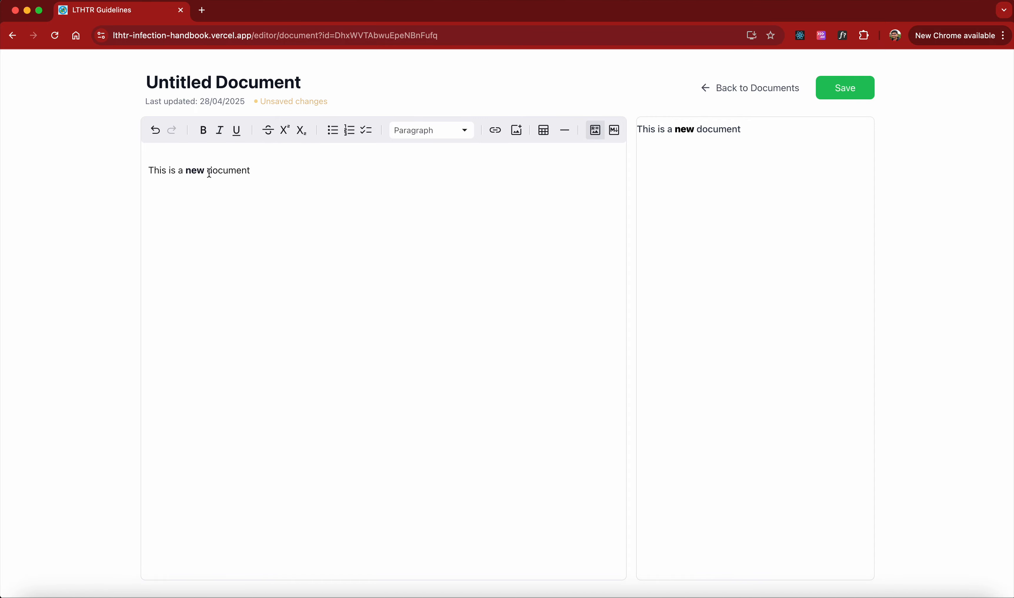
- Italicize the word "document" in the sentence
left_click_drag(208, 172, 253, 164)
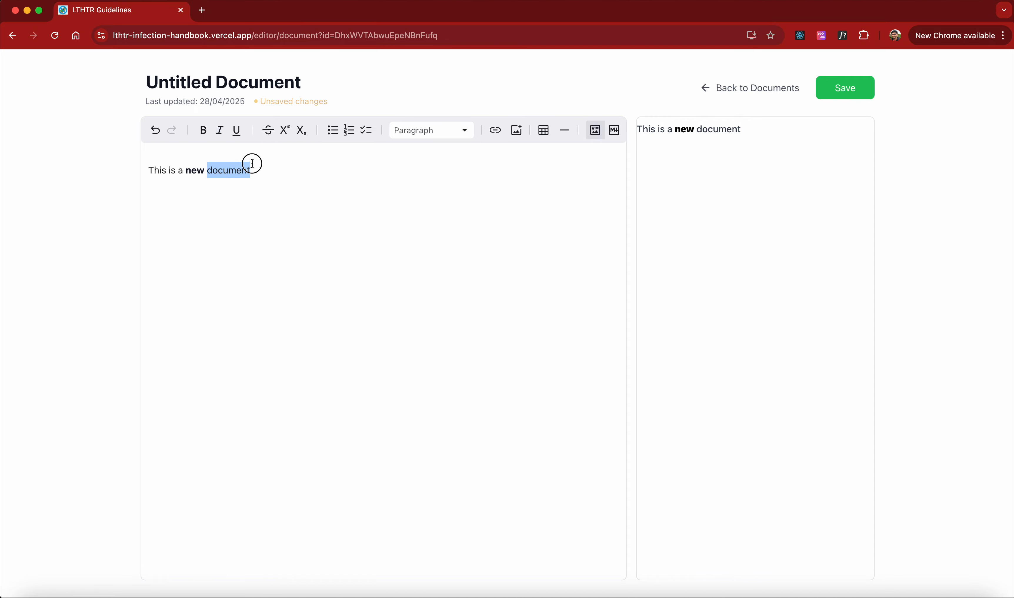
left_click(221, 133)
left_click(193, 172)
- Underline the word "a" in the sentence
left_click(182, 173)
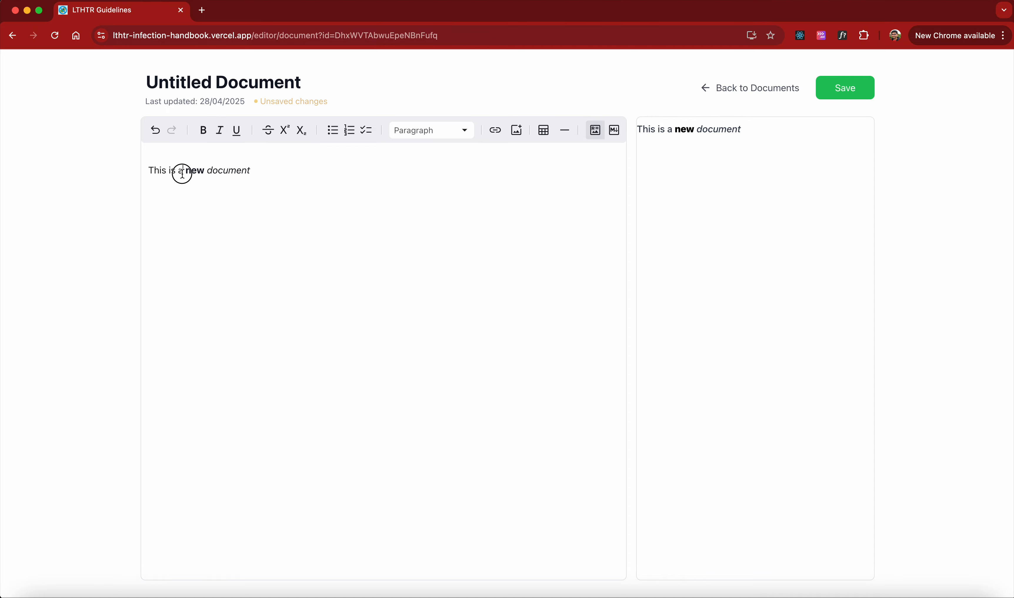
left_click_drag(182, 174, 179, 174)
left_click(235, 132)
- Add a new line below the sentence reading "Strikethrough" in plain, non-italic text
left_click(260, 169)
type("St")
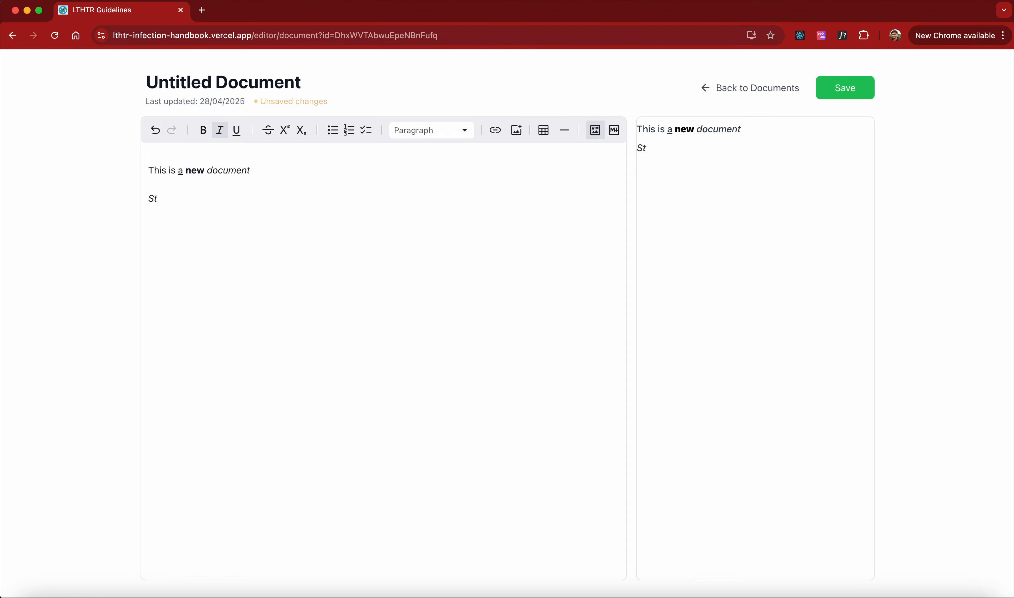
type("riketh")
key("BackSpace")
key("BackSpace")
key("BackSpace")
key("BackSpace")
key("BackSpace")
key("BackSpace")
key("BackSpace")
key("BackSpace")
left_click(219, 131)
type("Striketh")
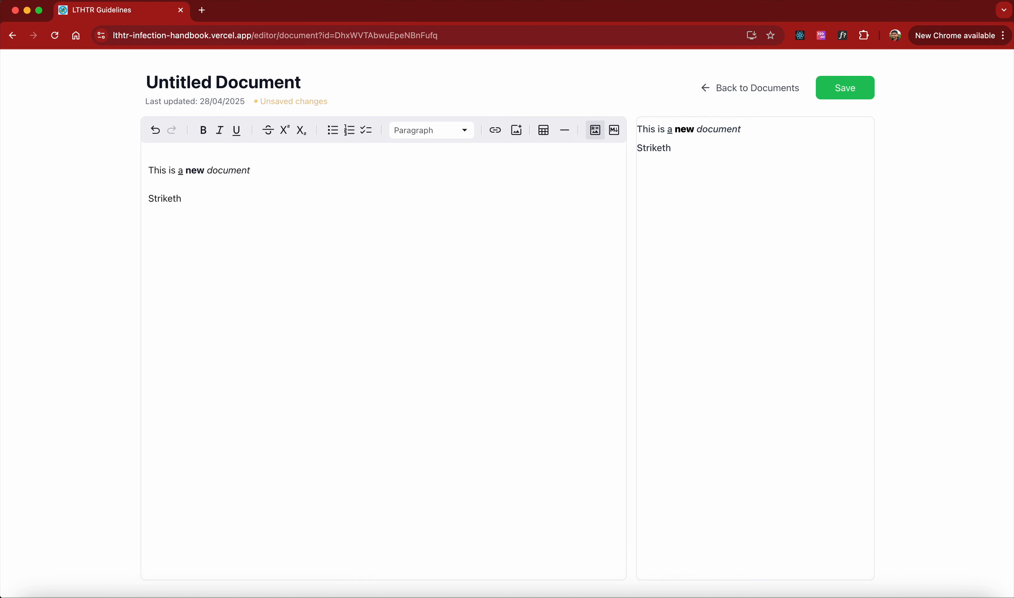
key("BackSpace")
key("BackSpace")
type("through")
- Apply strikethrough formatting to the word "Strikethrough" and check it in the preview
left_click_drag(205, 202, 148, 200)
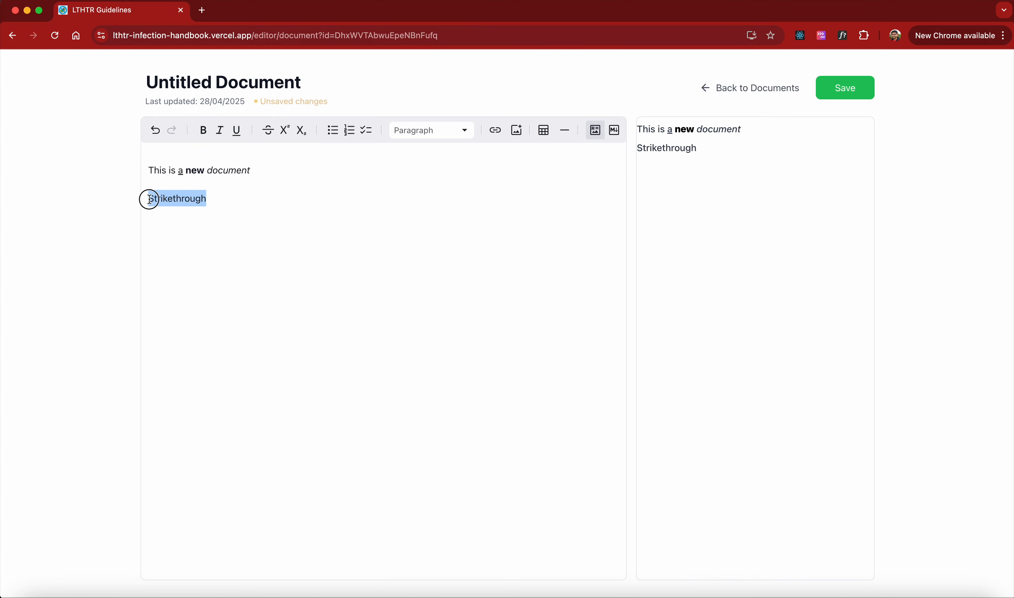
left_click(268, 134)
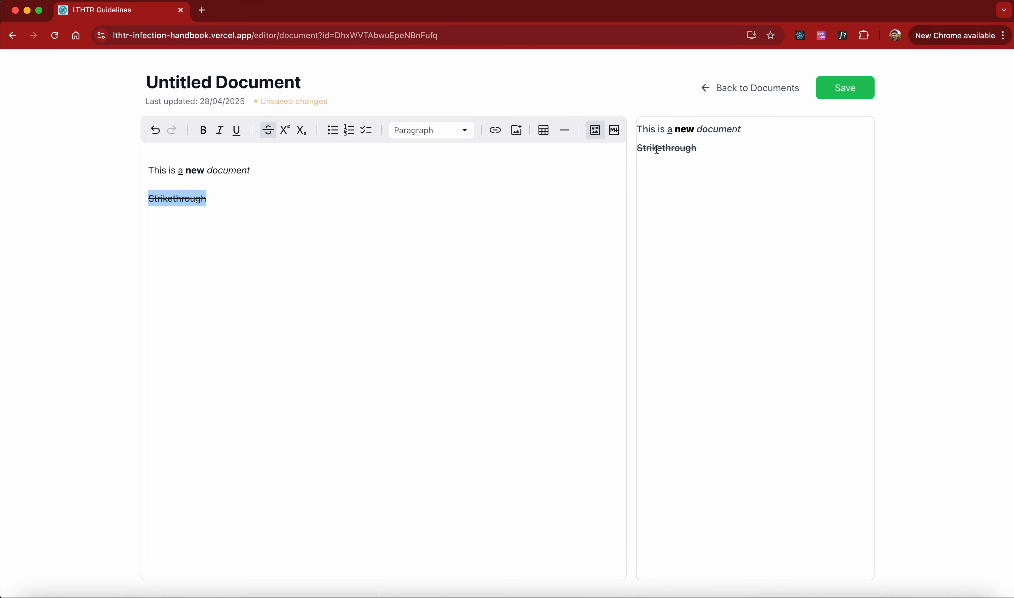
left_click_drag(638, 148, 693, 149)
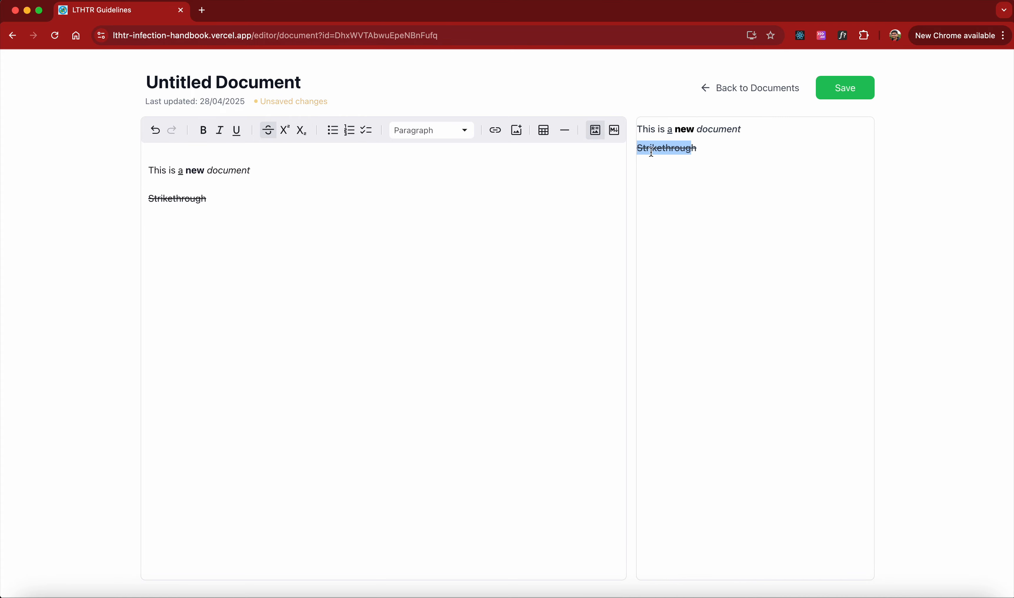
left_click(239, 196)
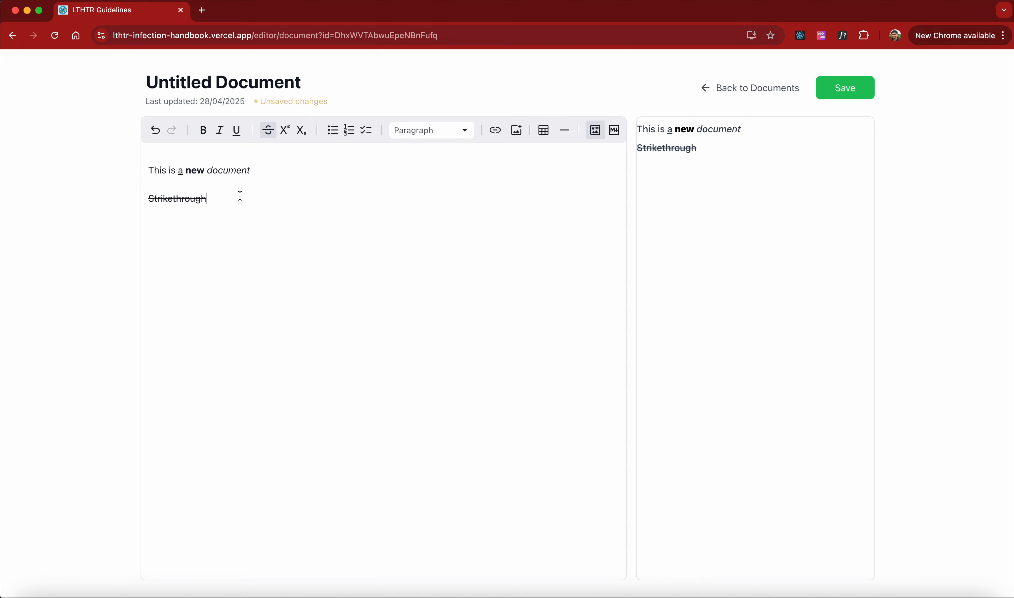
- Remove the strikethrough formatting from the word on the second line
key("BackSpace")
left_click_drag(208, 200, 148, 200)
left_click(267, 130)
- Format the final "h" of "Strikethrough" as superscript
left_click(207, 210)
left_click_drag(201, 202, 206, 202)
left_click(283, 132)
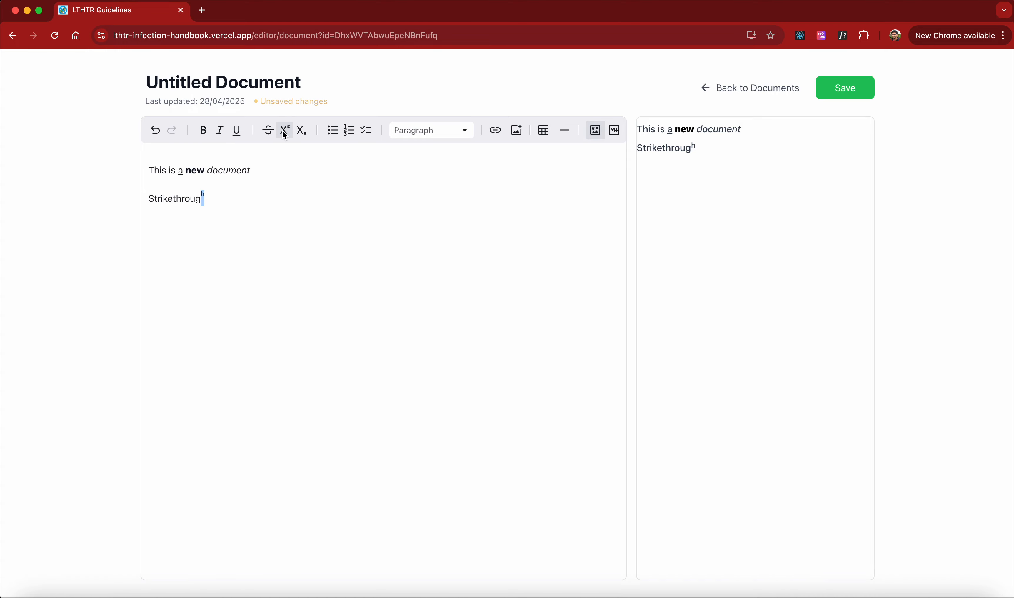
left_click(213, 204)
- Format the initial "S" of "Strikethrough" as subscript
left_click(153, 200)
left_click_drag(153, 201, 150, 199)
left_click(301, 130)
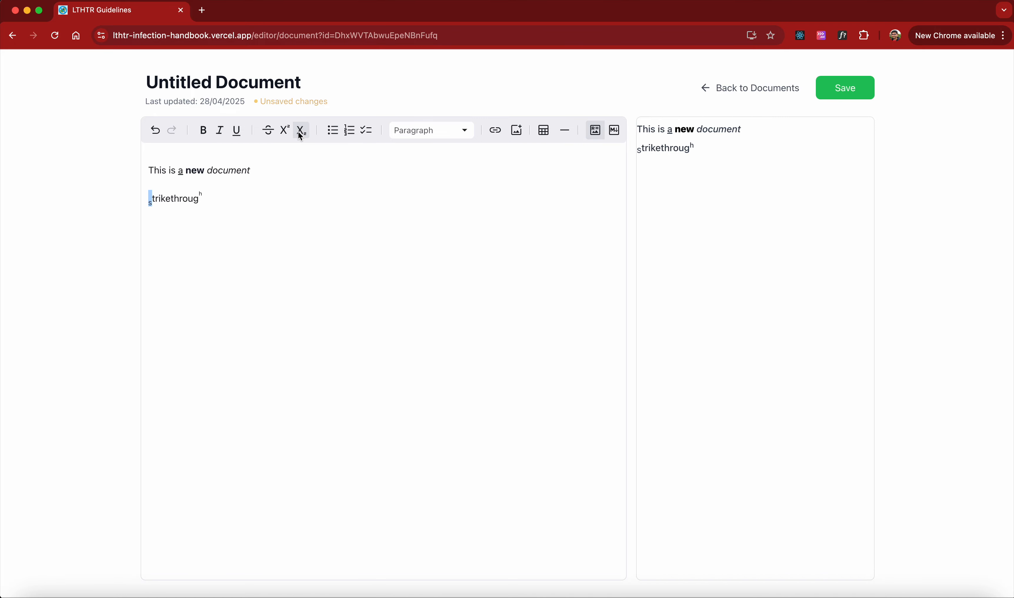
left_click(183, 197)
- Examine how the formatted lines in the editor are rendered in the preview
left_click_drag(644, 150, 701, 151)
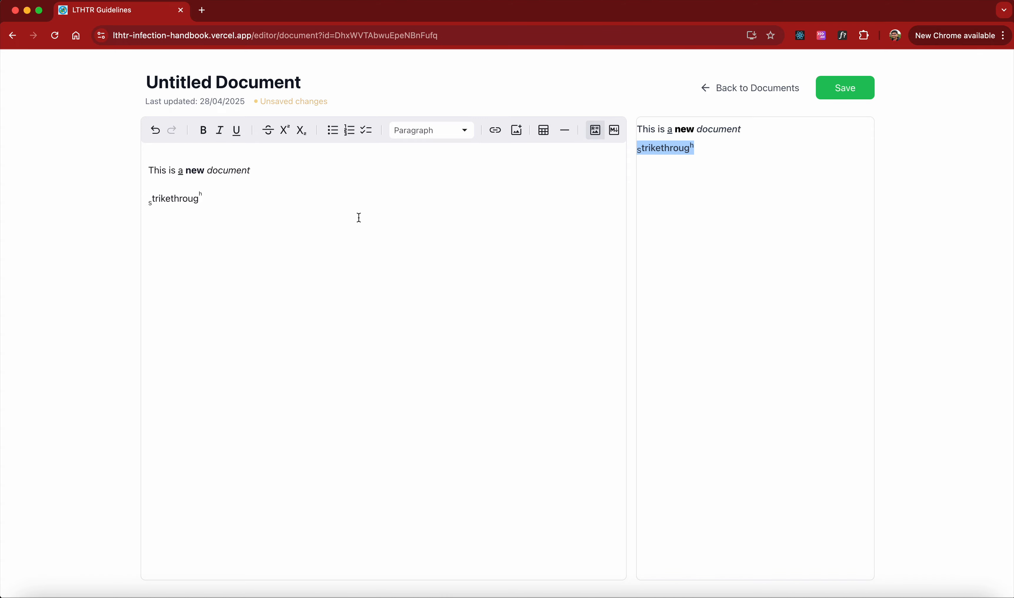
left_click(349, 210)
left_click_drag(231, 197, 133, 203)
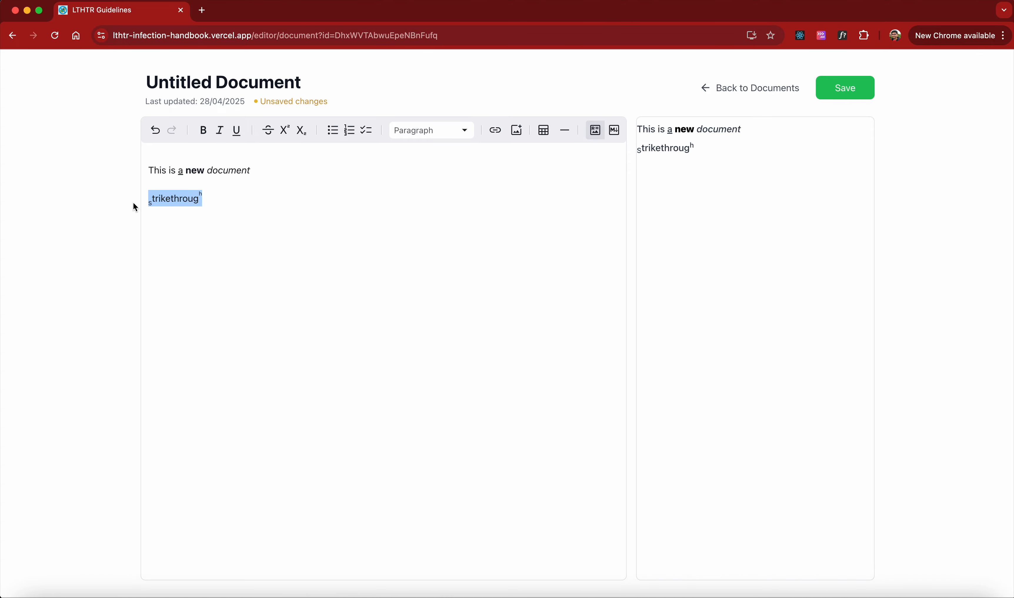
left_click(245, 253)
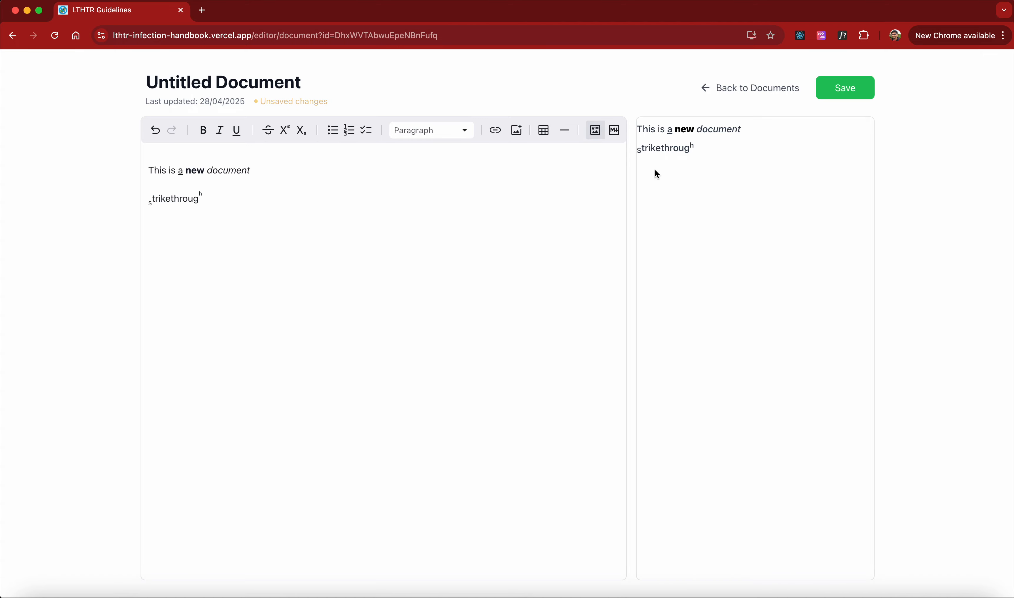
left_click(637, 131)
left_click_drag(637, 130, 738, 168)
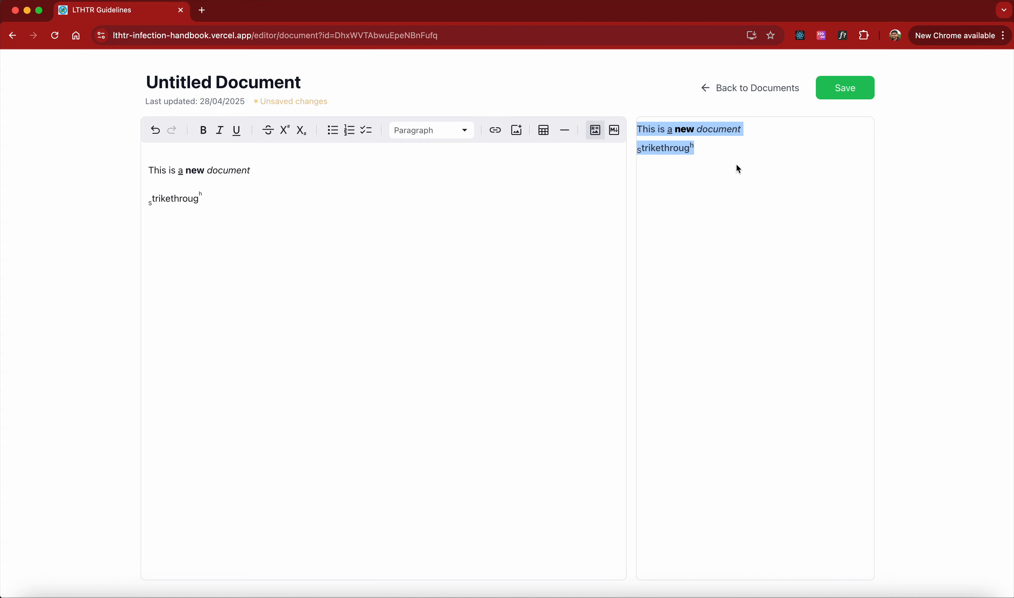
left_click(737, 166)
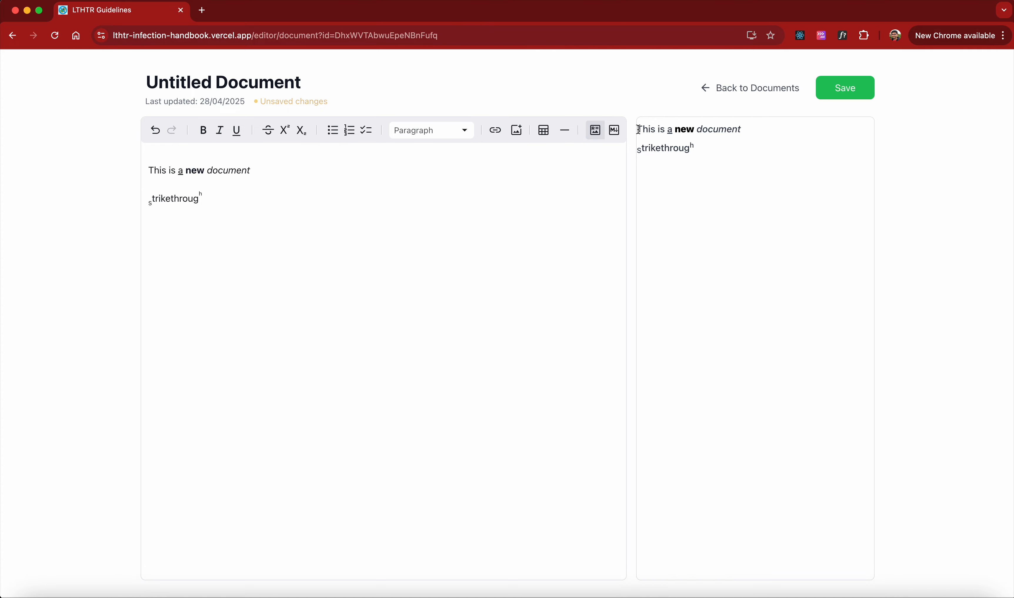
left_click_drag(638, 130, 713, 161)
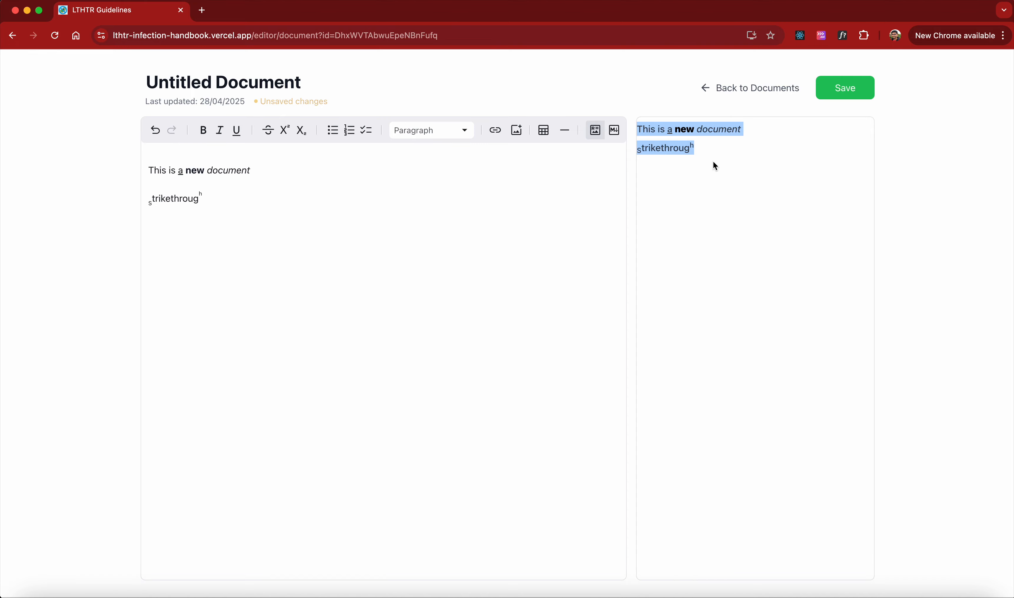
left_click(713, 163)
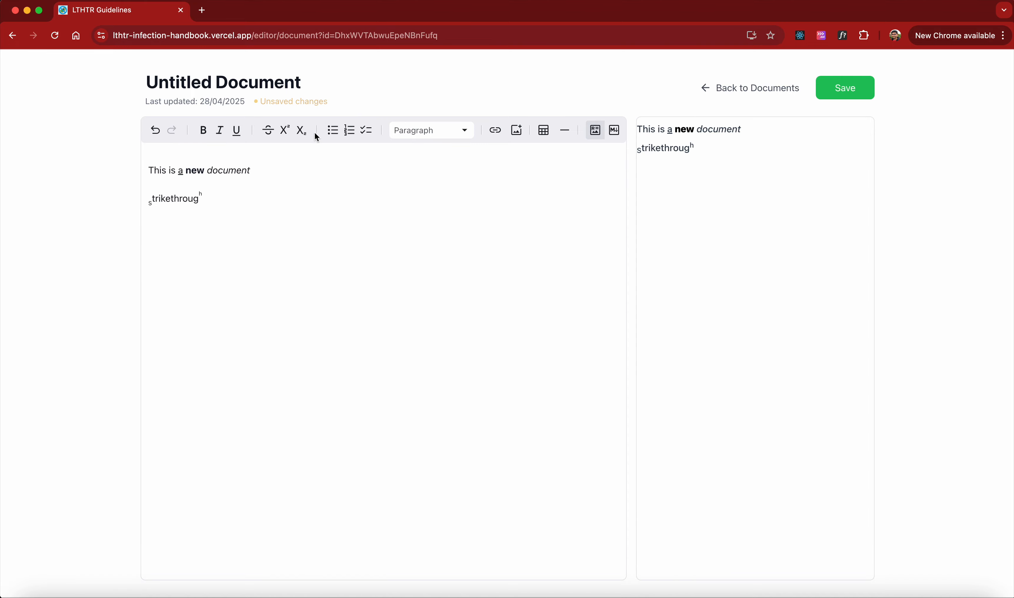
- Start a bulleted list below the second line and fill two items with placeholder text
left_click(228, 195)
left_click(285, 130)
type("laskjfaskdlfj")
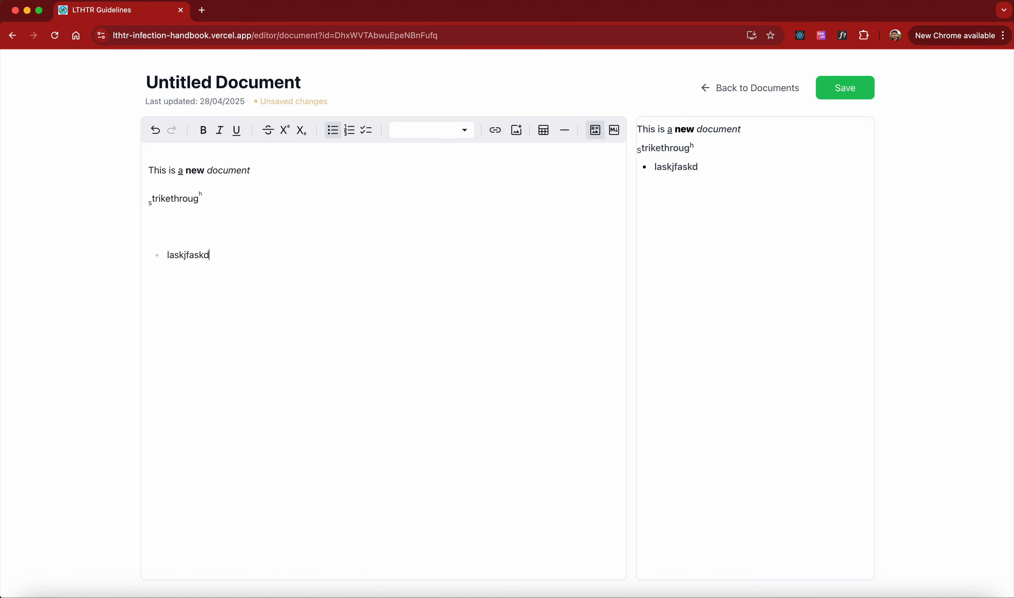
key("Return")
type("asldkfj")
- Replace the placeholder text in the bulleted list with the items "Point1" and "Point2" and check them in the preview
key("BackSpace")
key("BackSpace")
key("BackSpace")
key("BackSpace")
key("BackSpace")
key("BackSpace")
key("BackSpace")
key("BackSpace")
key("BackSpace")
key("BackSpace")
key("BackSpace")
key("BackSpace")
key("BackSpace")
key("BackSpace")
key("BackSpace")
key("BackSpace")
key("BackSpace")
key("BackSpace")
key("BackSpace")
key("BackSpace")
key("BackSpace")
type("P")
key("BackSpace")
type("Point1")
key("Return")
type("Poinn")
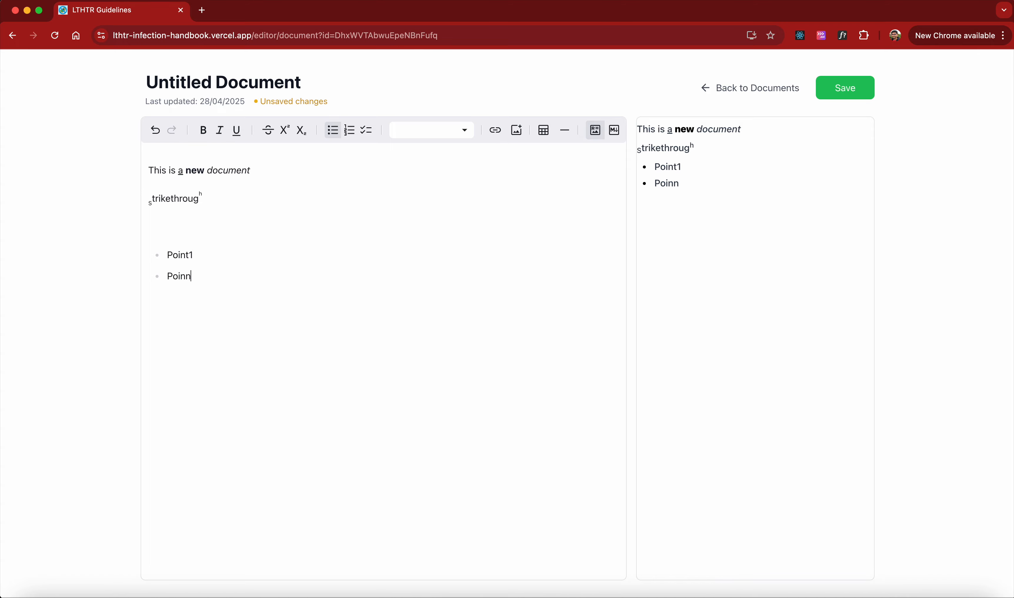
key("BackSpace")
type("2")
key("BackSpace")
type("t2")
left_click_drag(638, 129, 691, 181)
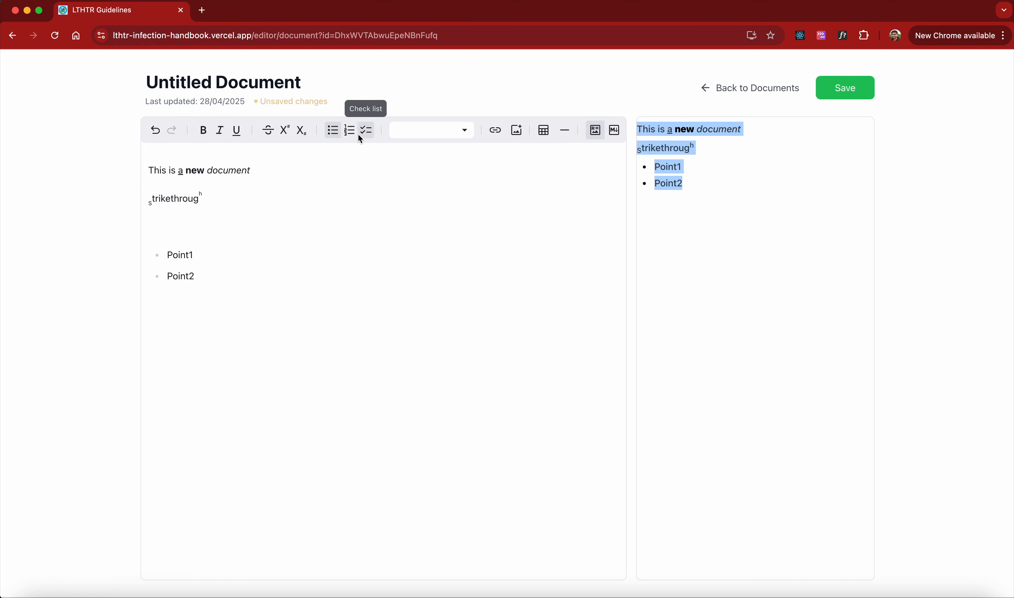
- Convert the Point1 and Point2 bullets to a numbered list and from there to a check list
left_click_drag(214, 280, 169, 258)
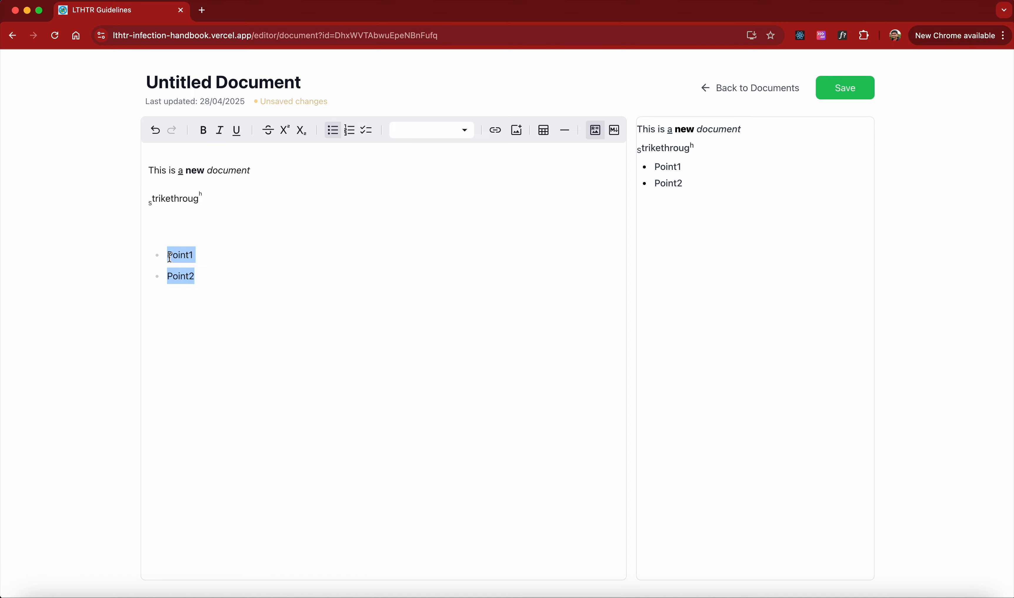
left_click(350, 132)
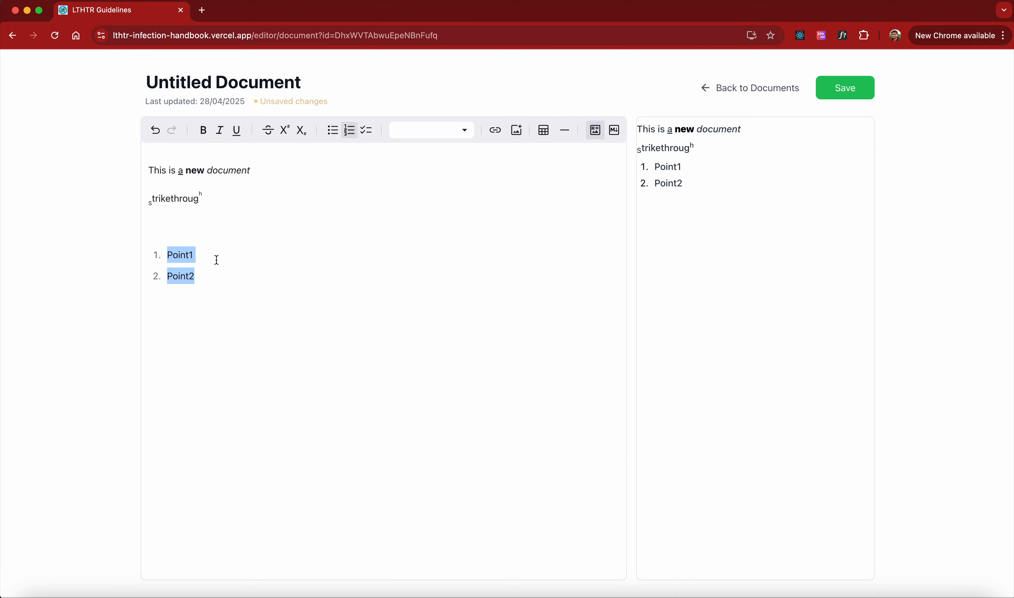
left_click(369, 138)
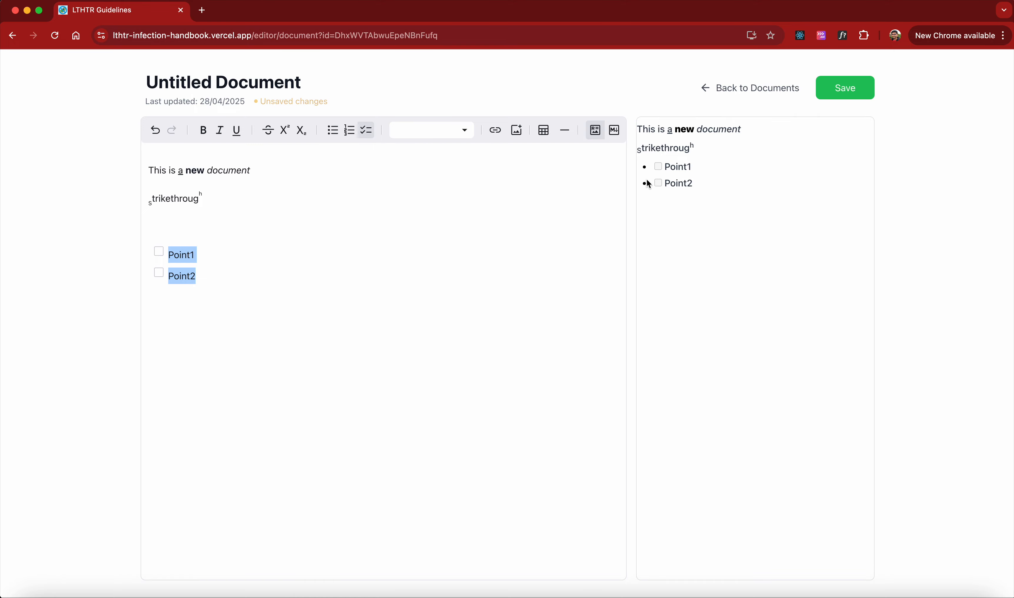
- Remove the check list formatting from Point1 and Point2 and clear both lines
left_click(366, 130)
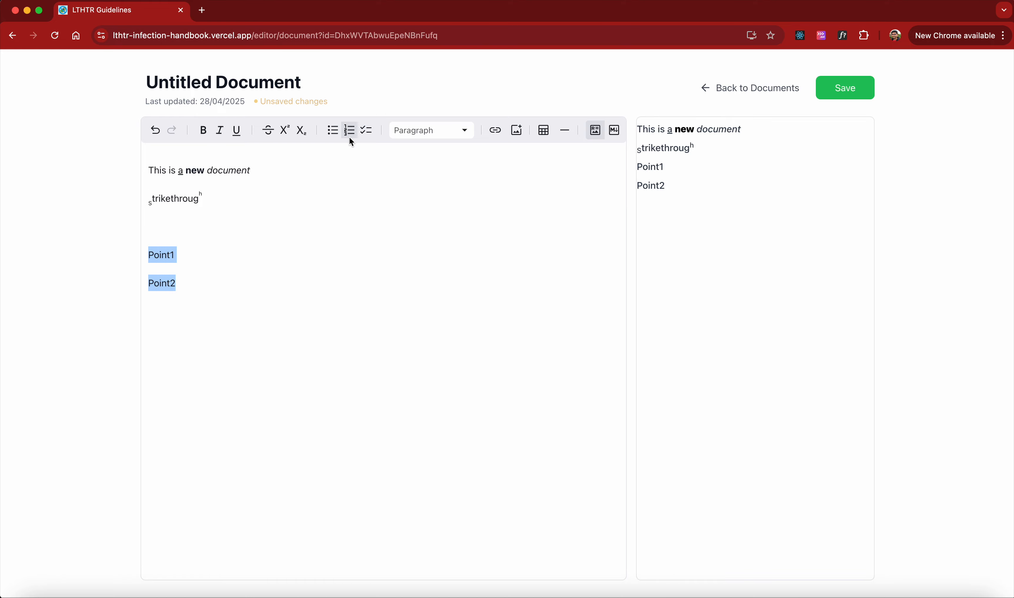
left_click(419, 138)
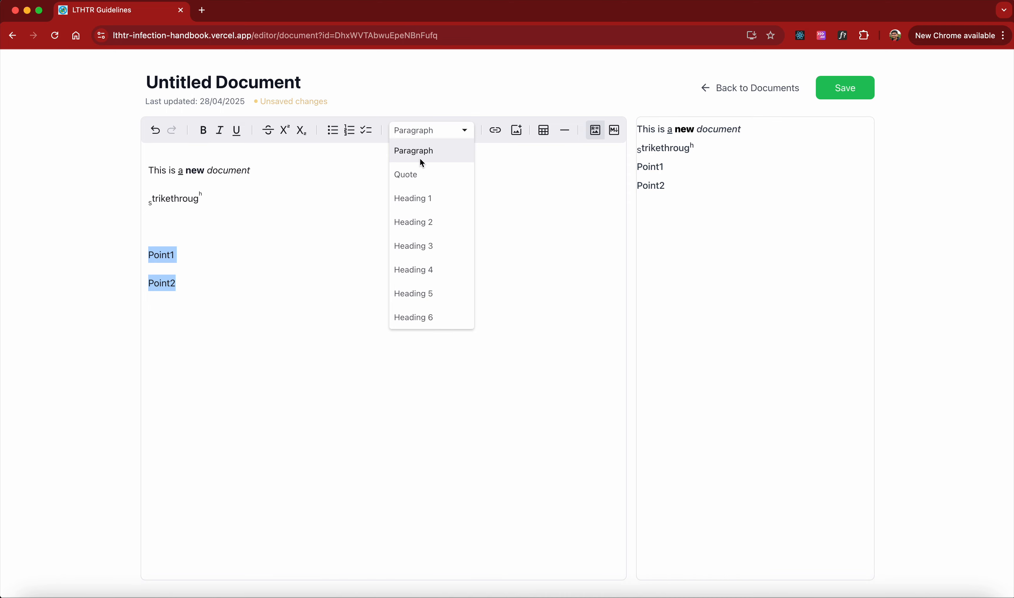
left_click(228, 269)
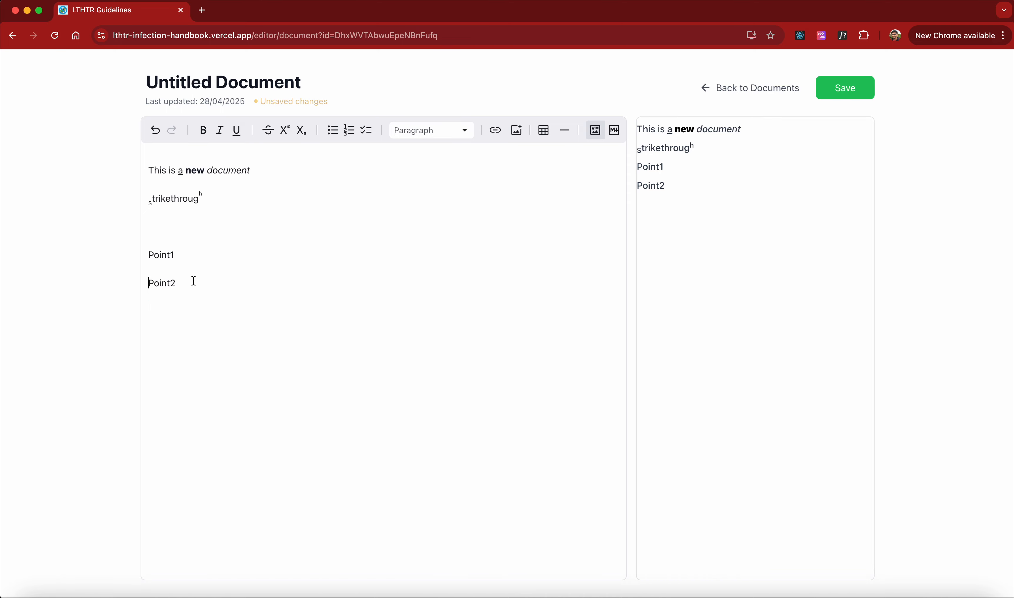
left_click_drag(186, 285, 138, 259)
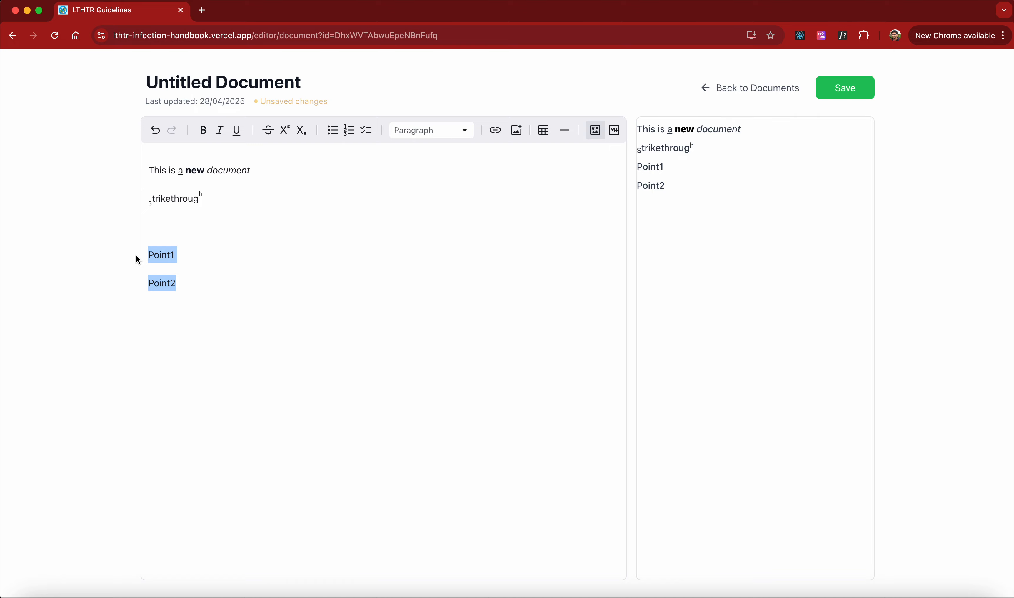
type("alsdkfj")
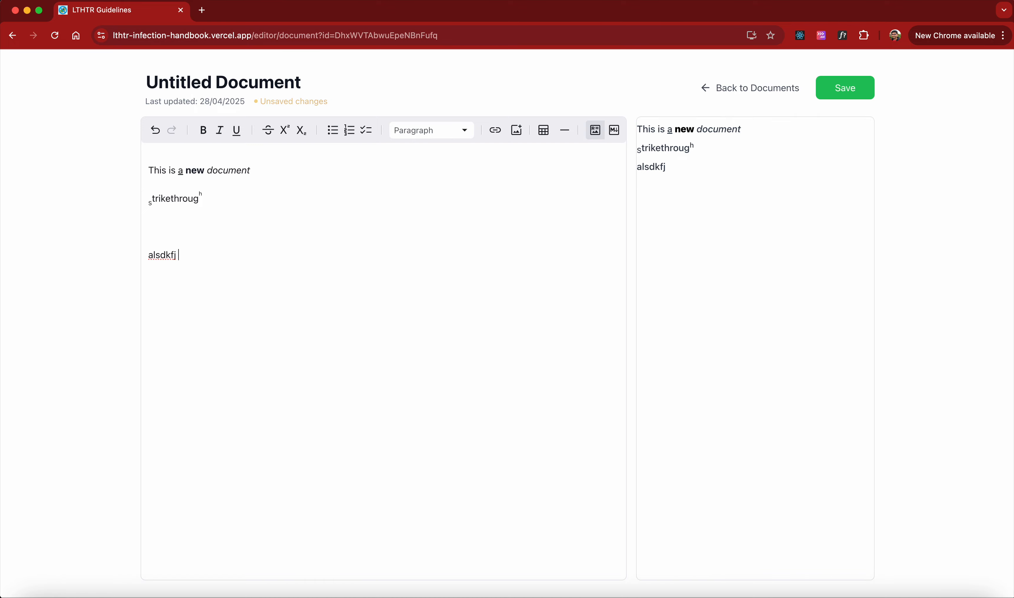
key("BackSpace")
key("BackSpace")
key("BackSpace")
key("BackSpace")
- Enter "This is the main content" as a plain paragraph on the empty line below the subscript and superscript line
left_click(409, 135)
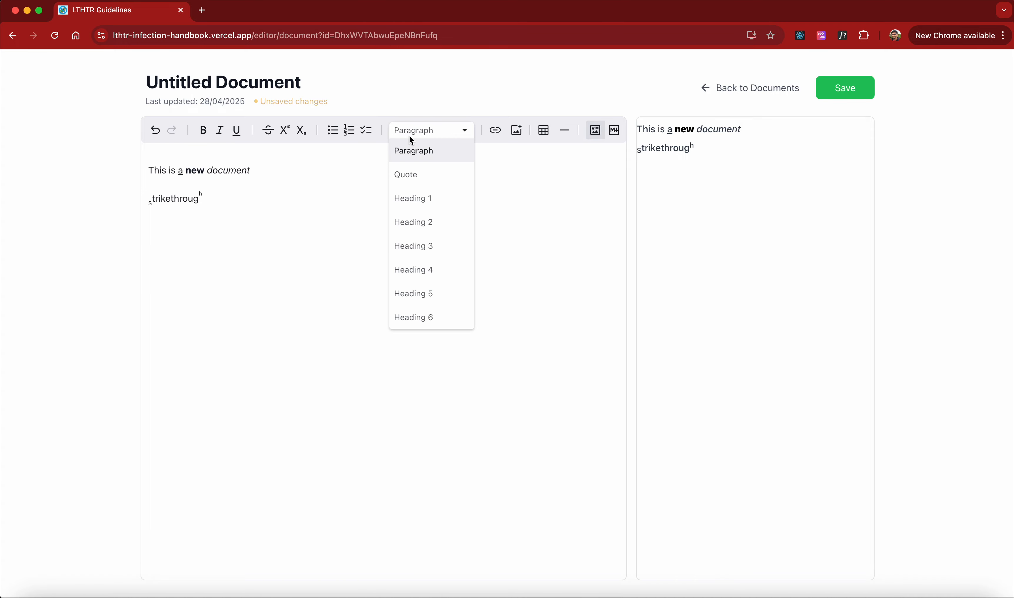
left_click(215, 246)
type("Rhi")
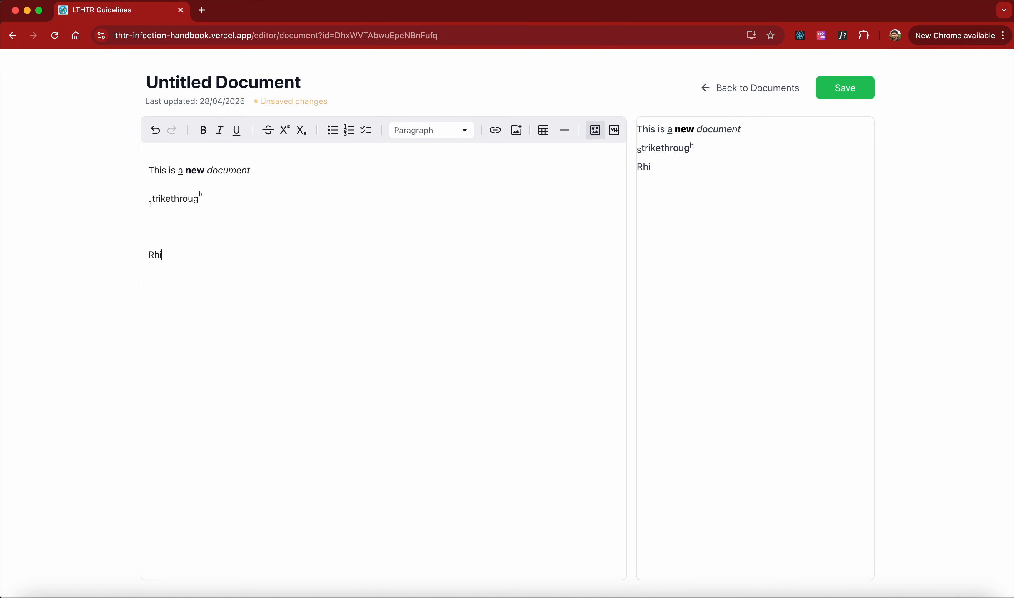
key("BackSpace")
type("This is a")
key("BackSpace")
type("the main content")
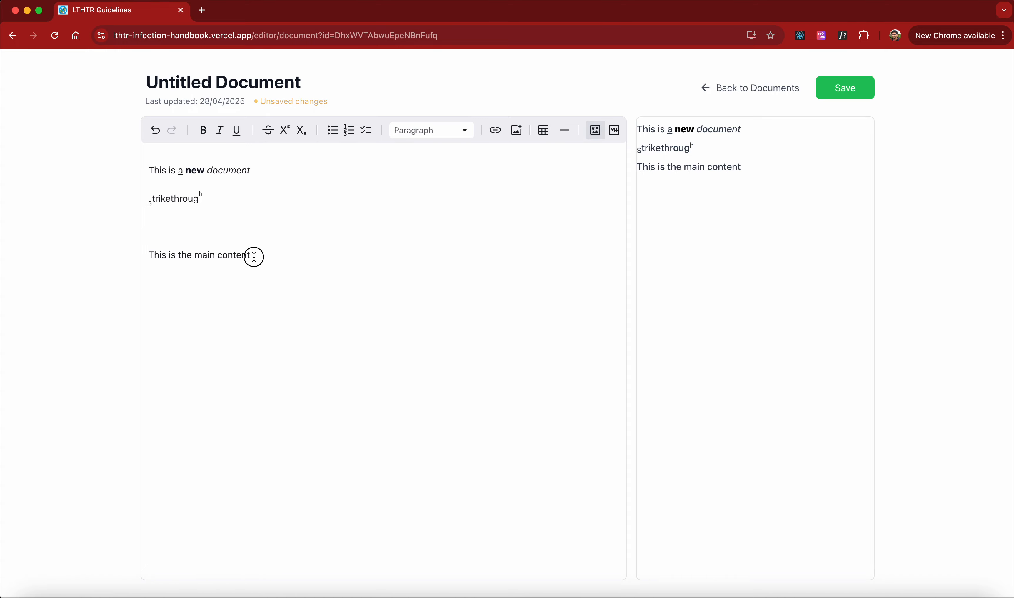
left_click_drag(251, 254, 135, 256)
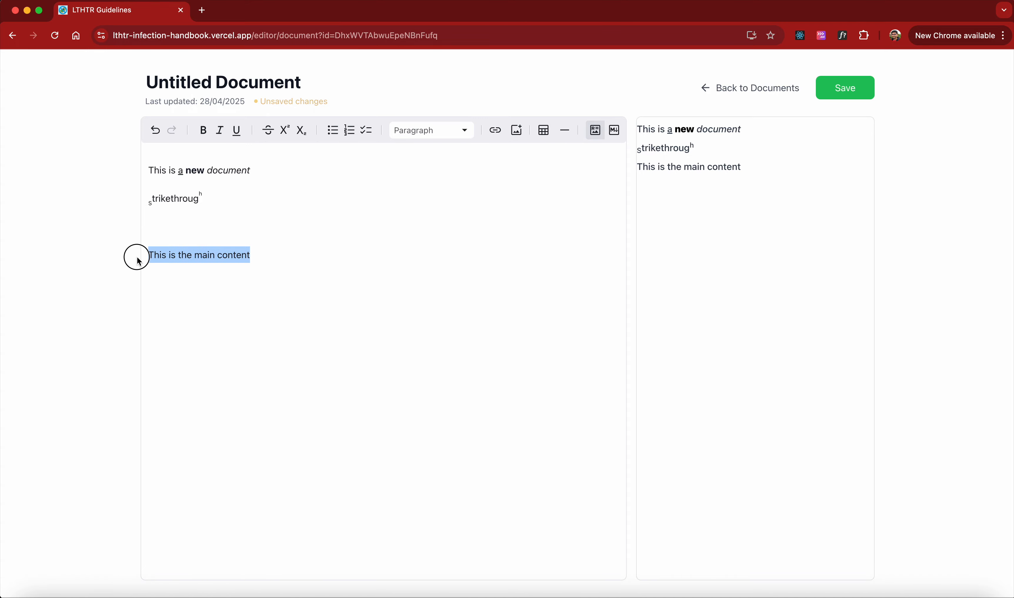
left_click(288, 259)
- Add the line "This is a quote" below the main content, apply the Quote block type and start a new paragraph after it
left_click(418, 130)
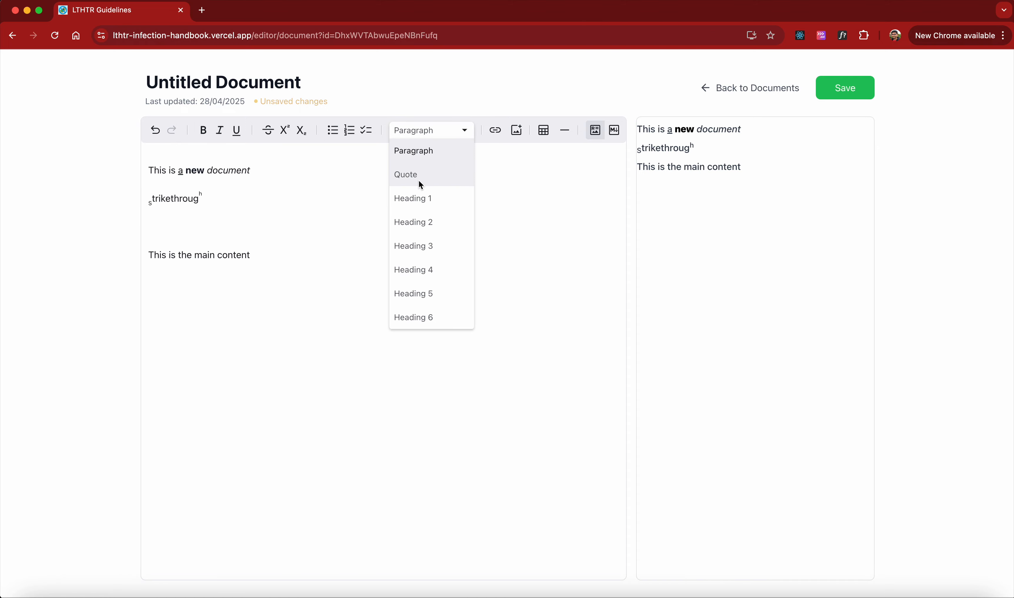
left_click(238, 297)
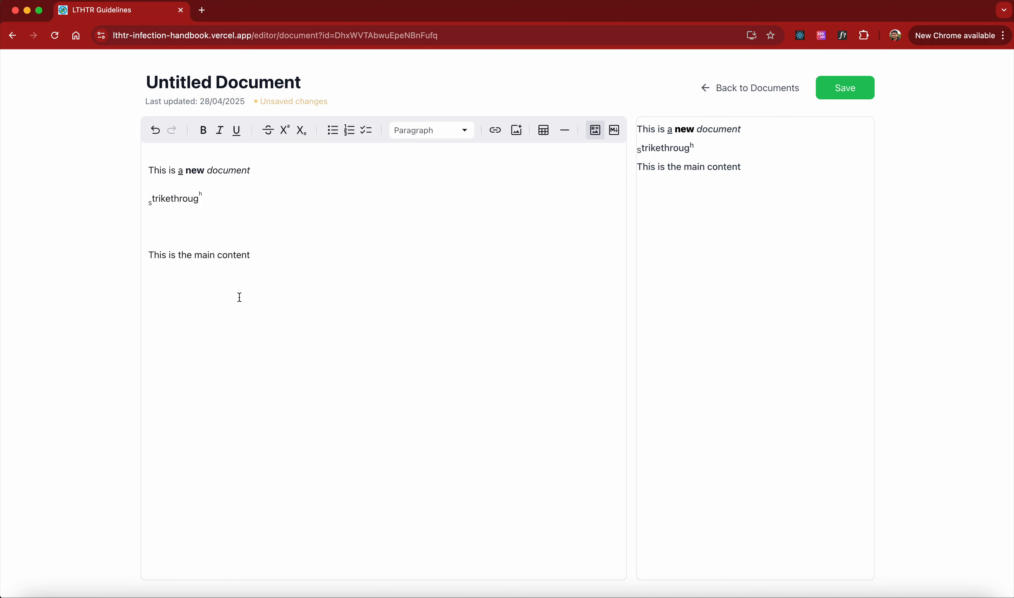
type("This is a quote")
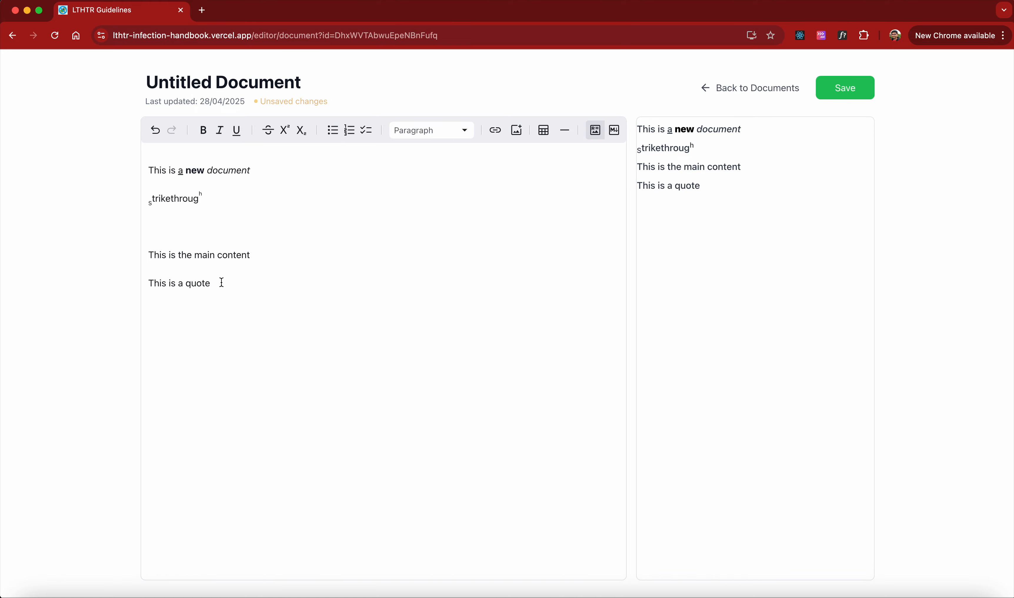
left_click_drag(221, 283, 145, 283)
left_click(407, 136)
left_click(415, 172)
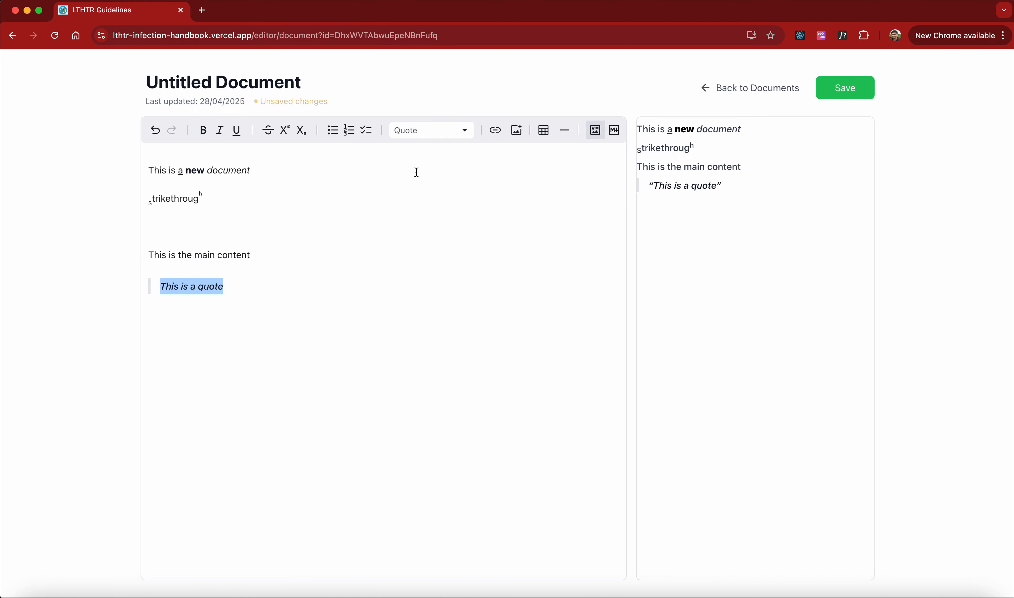
key("Right")
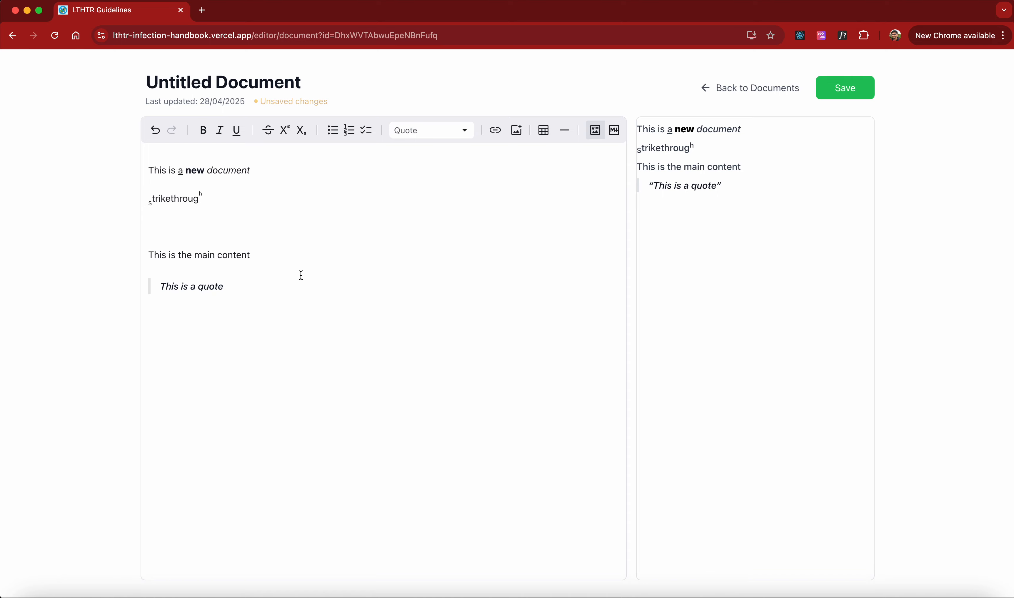
key("Return")
left_click_drag(664, 185, 653, 185)
left_click(726, 187)
left_click(418, 131)
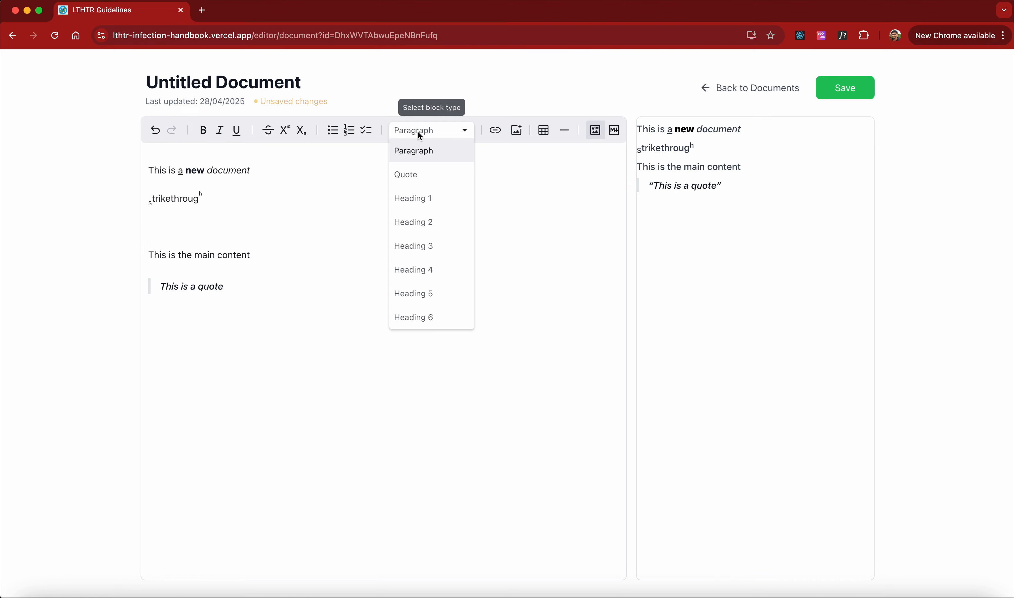
left_click(417, 131)
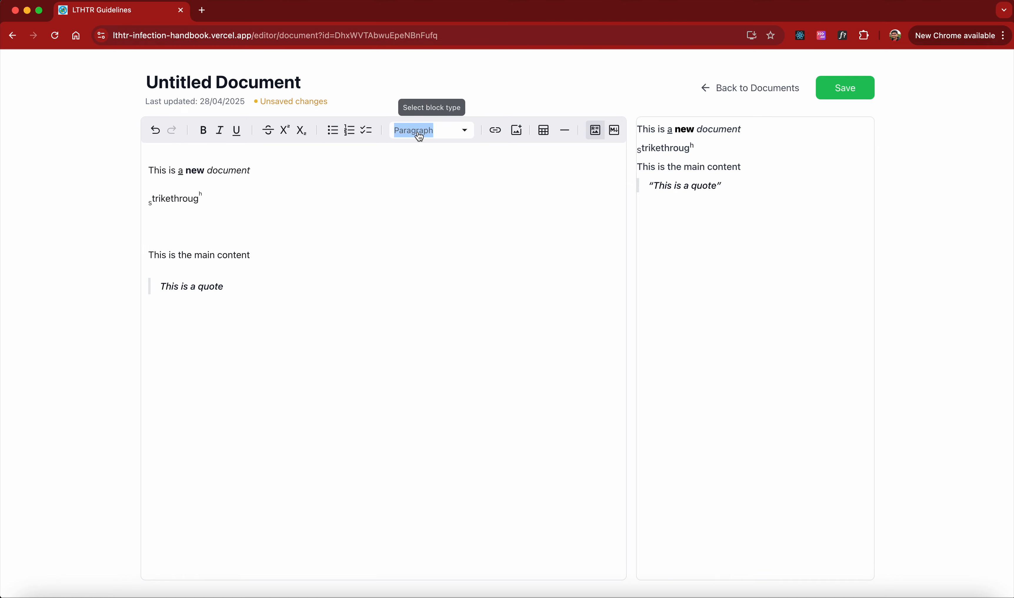
left_click(492, 135)
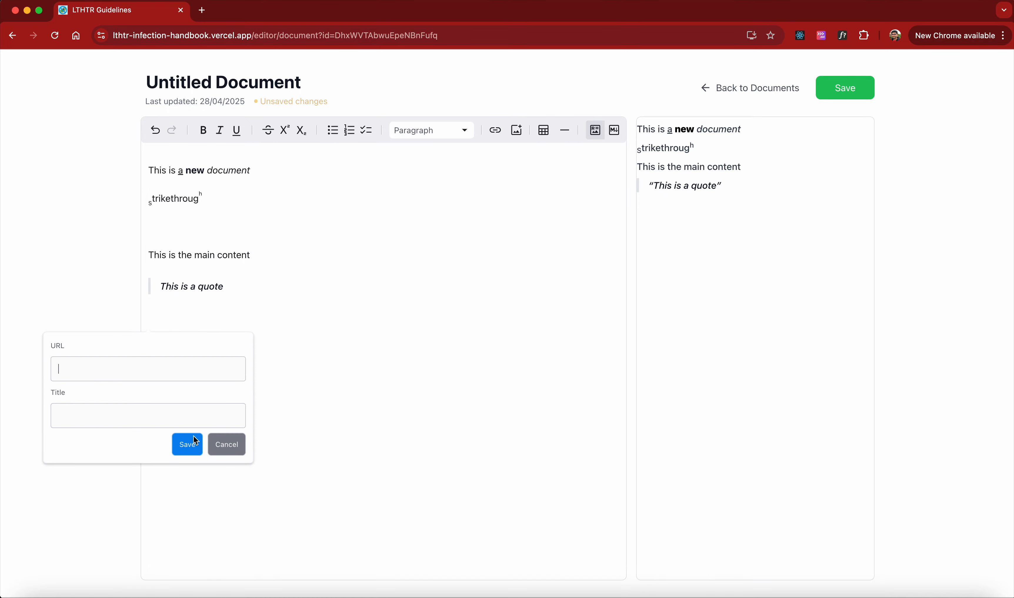
left_click(226, 444)
- Open google.com in a new browser tab and return to the document editor's tab
left_click(202, 11)
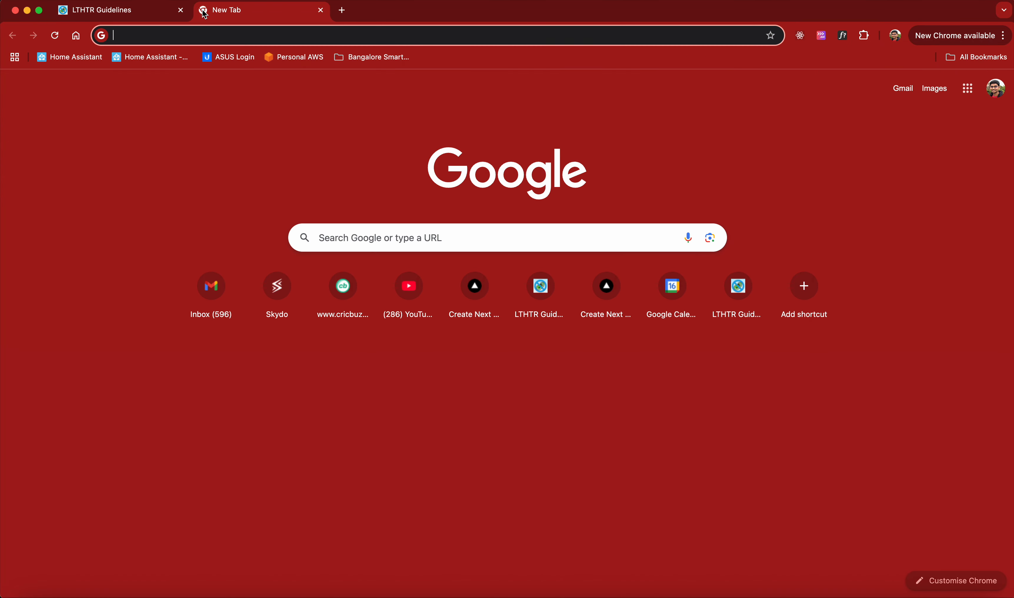
type("go")
type("ogle.com")
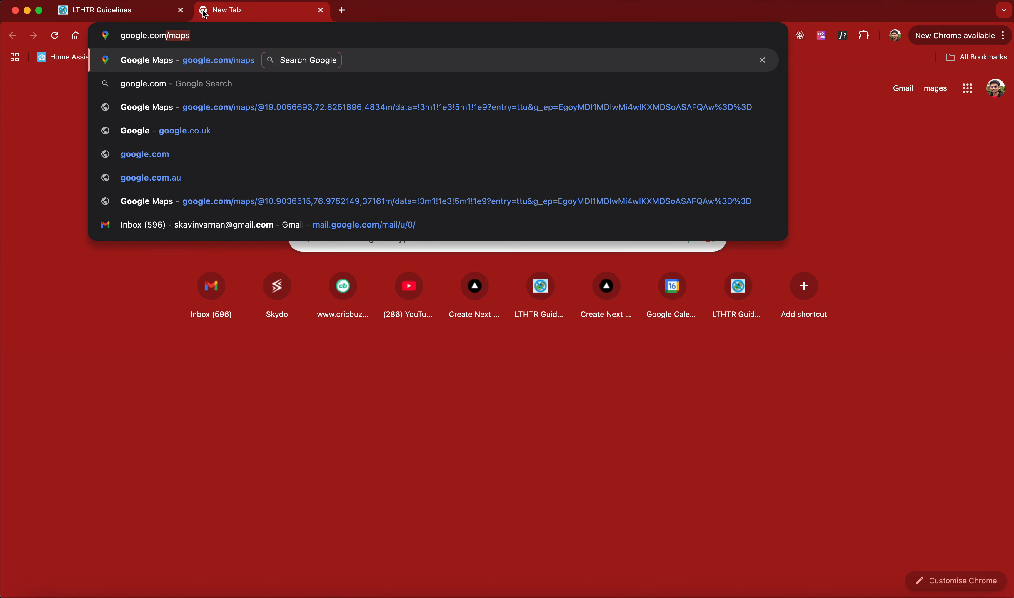
key("Delete")
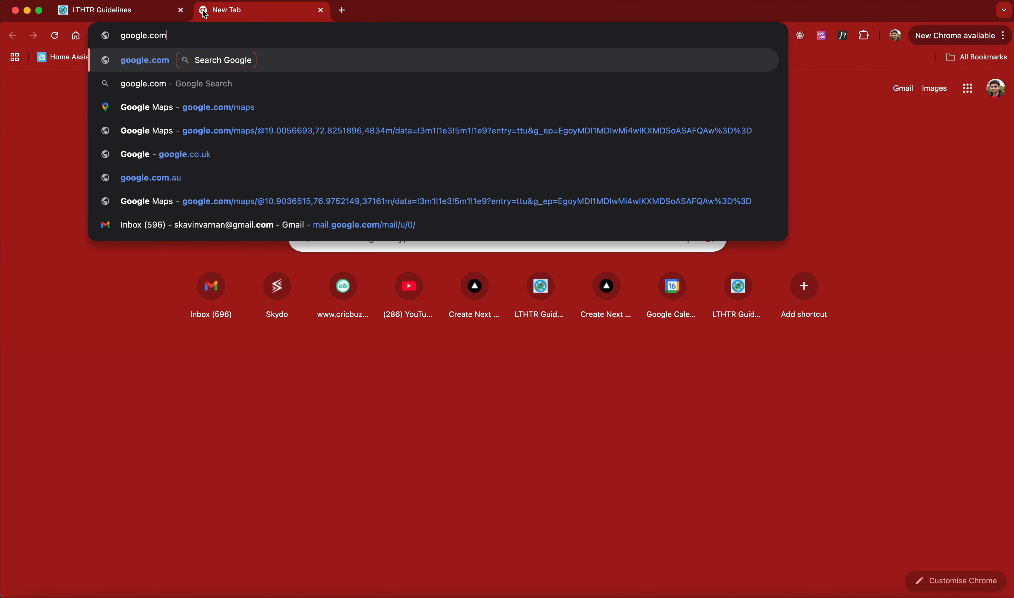
key("Return")
left_click(132, 10)
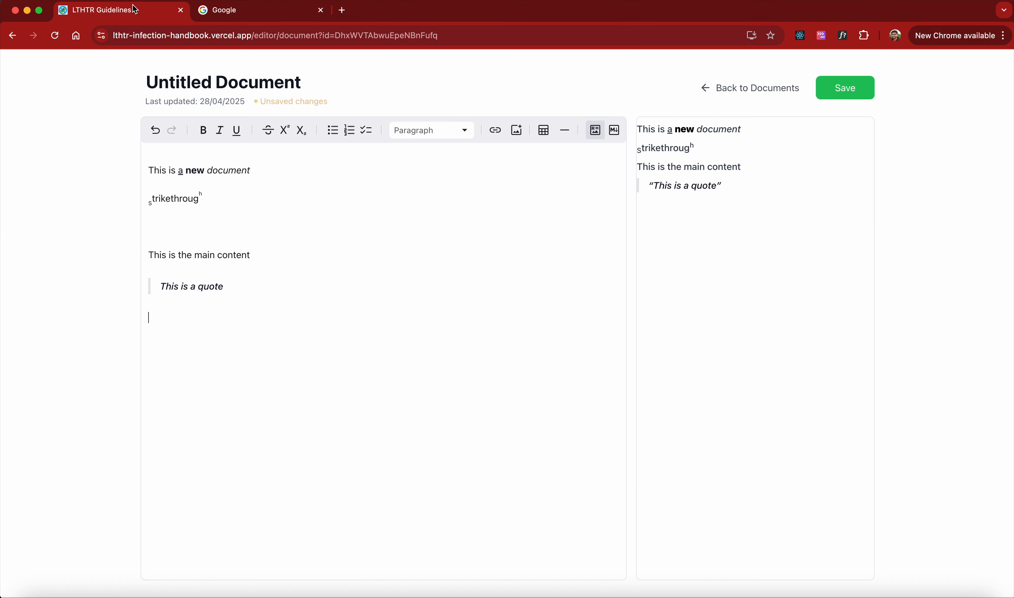
left_click(497, 132)
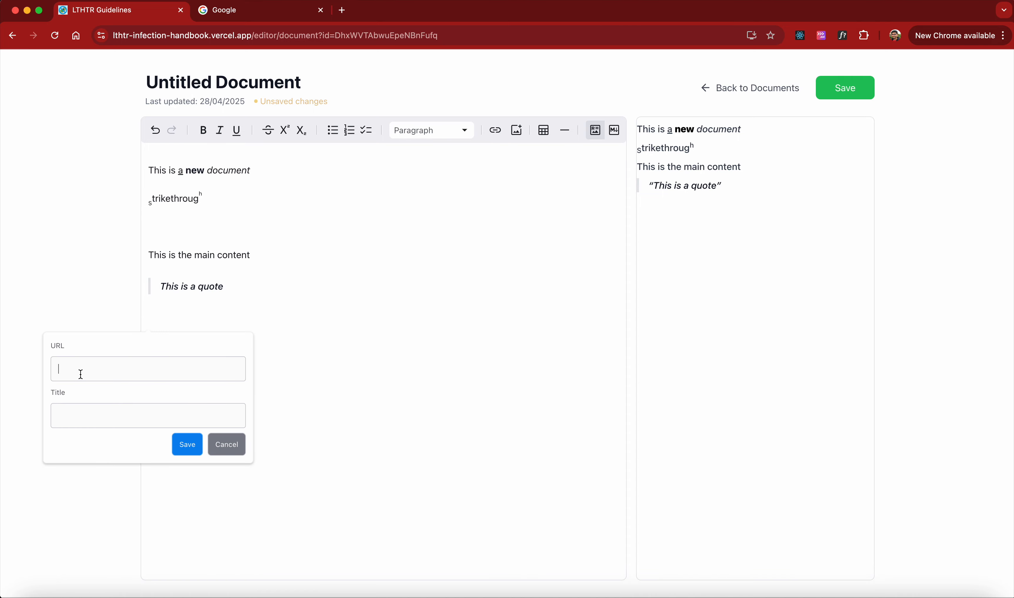
key("super+space")
key("Escape")
type("https://www.google.com/")
left_click(86, 417)
type("Clik")
type("lick me")
left_click(182, 446)
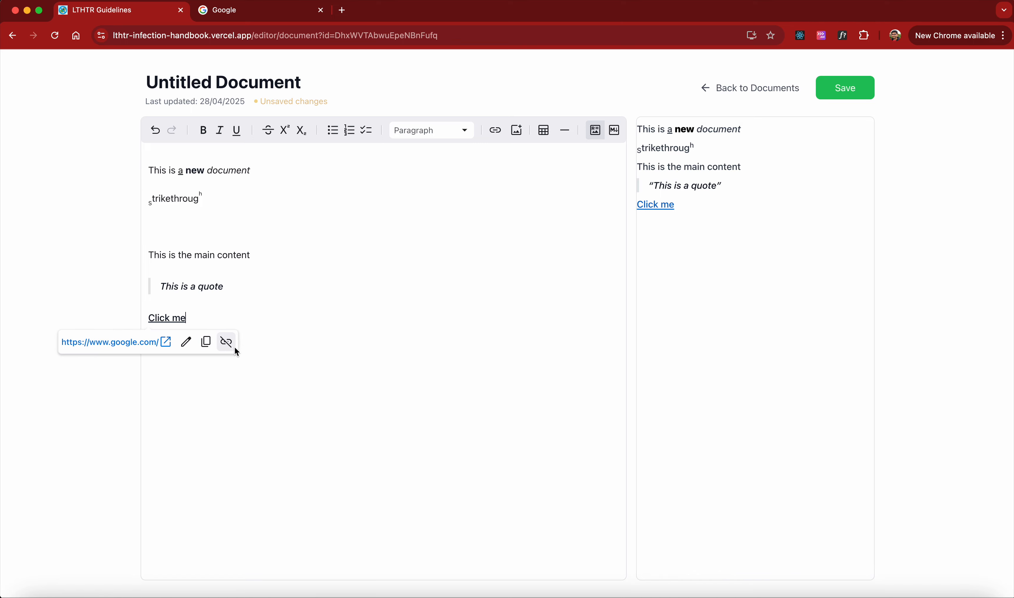
left_click(218, 286)
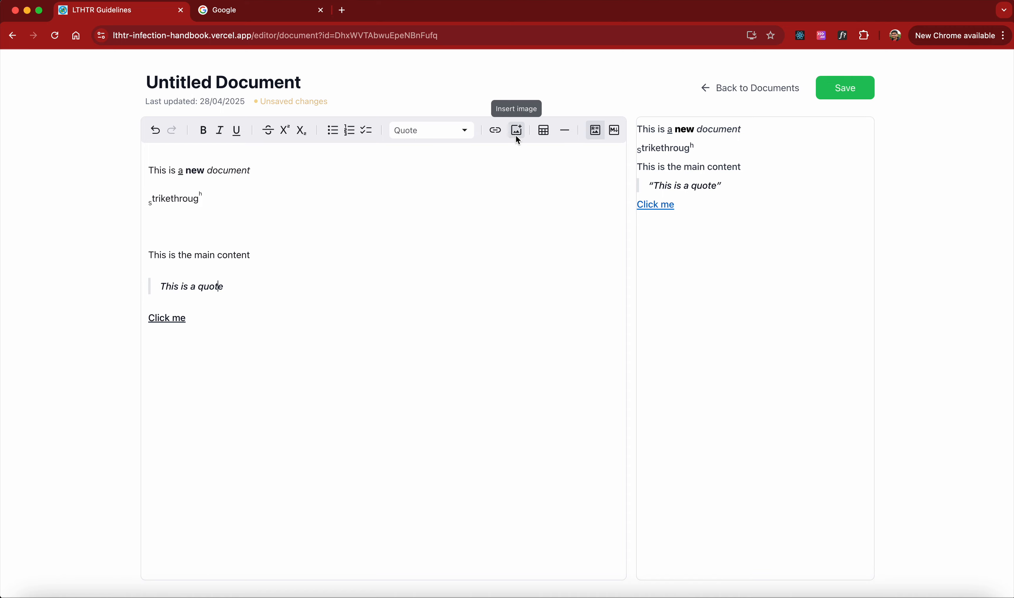
- Open the image upload form and make its image URL field ready for entry
scroll(515, 134, "right", 1)
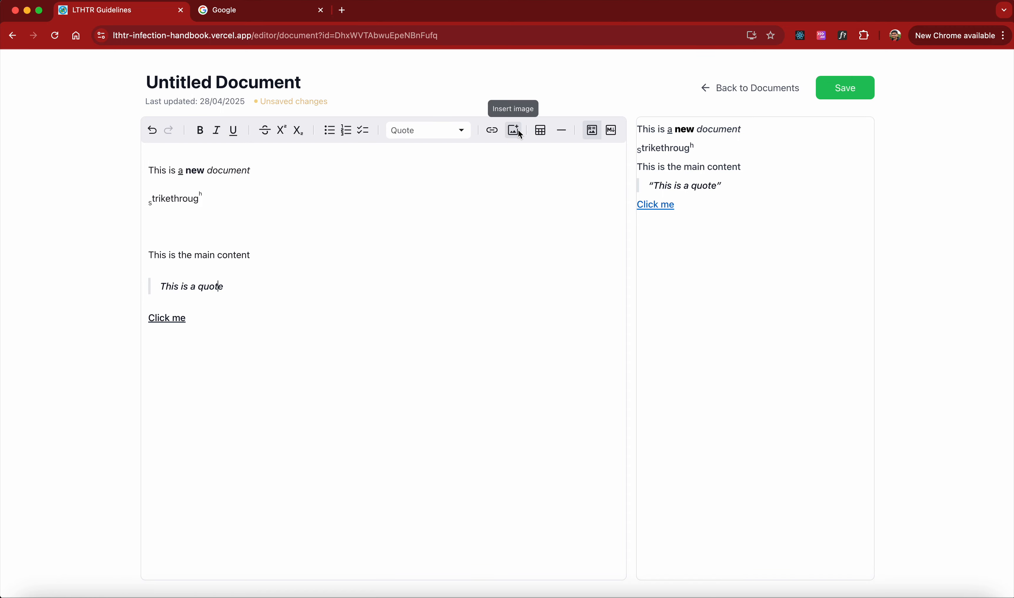
left_click(517, 134)
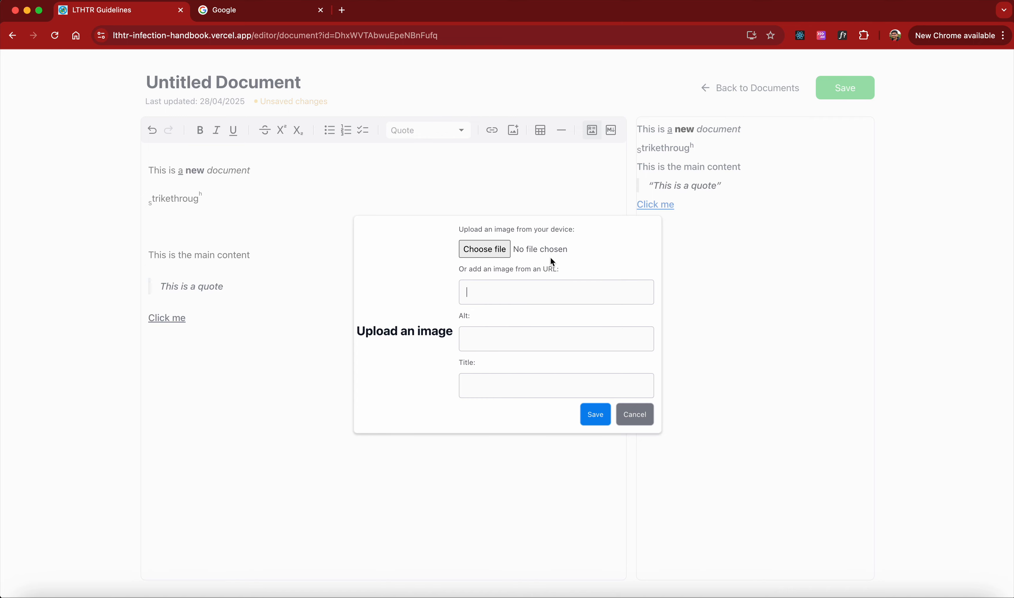
left_click(479, 377)
left_click(490, 292)
- Search for "nhs" in a new browser tab, open the NHS website for England and look over its home page
left_click(343, 11)
type("nh")
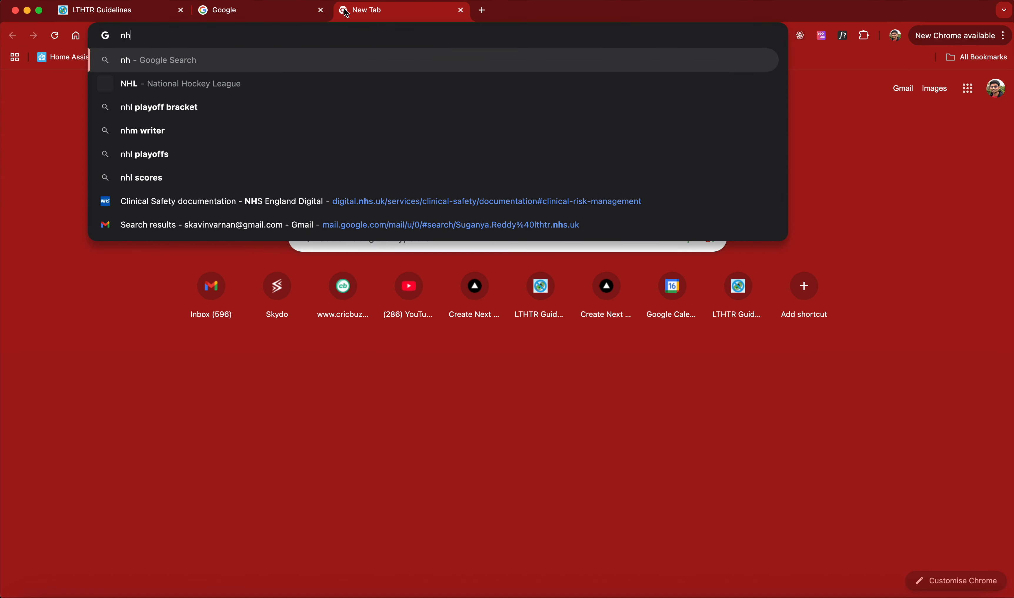
type("s")
key("Return")
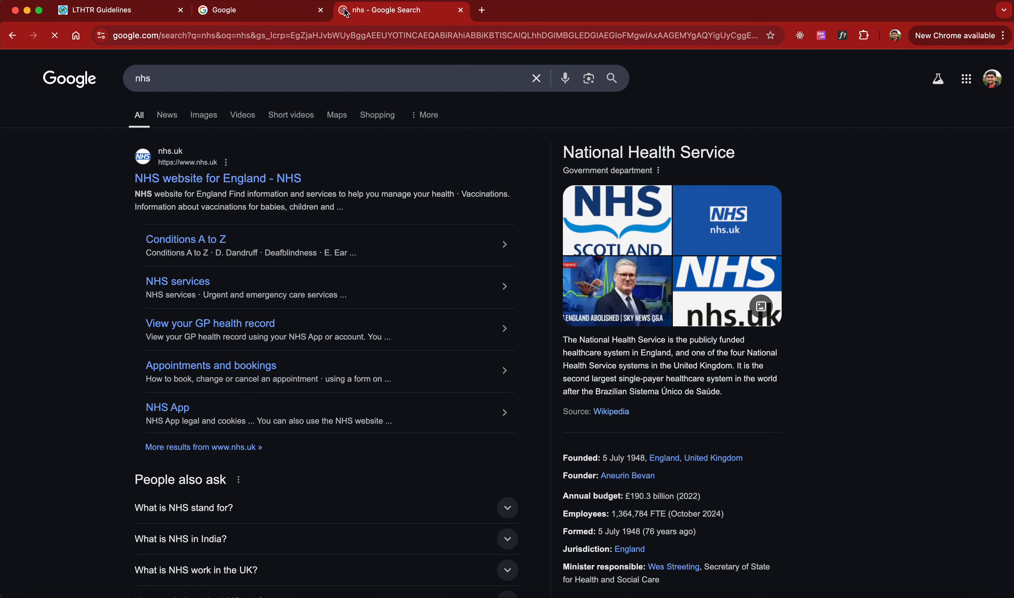
left_click(228, 179)
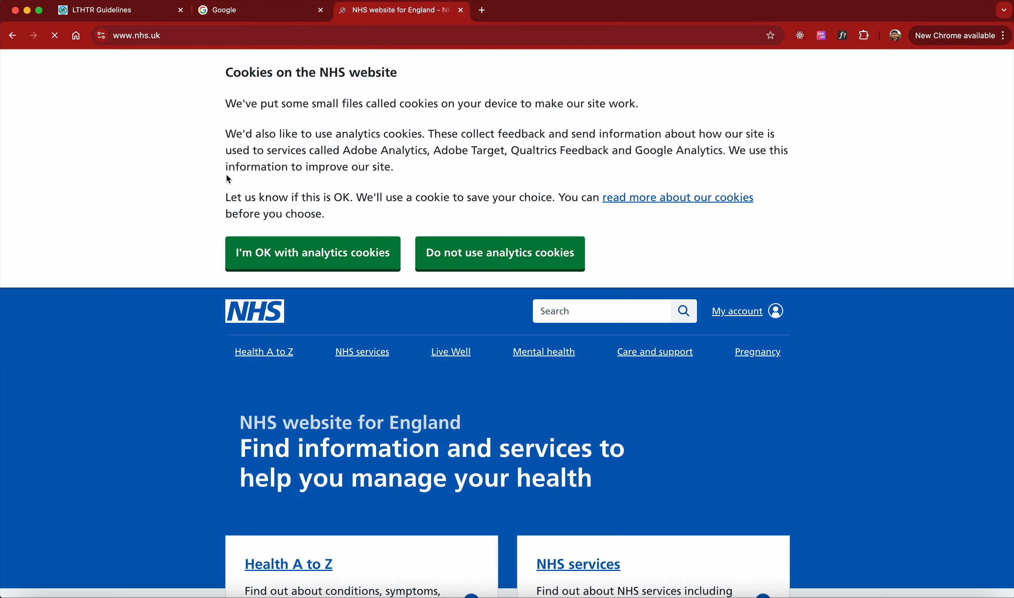
scroll(370, 312, "down", 10)
scroll(378, 323, "up", 5)
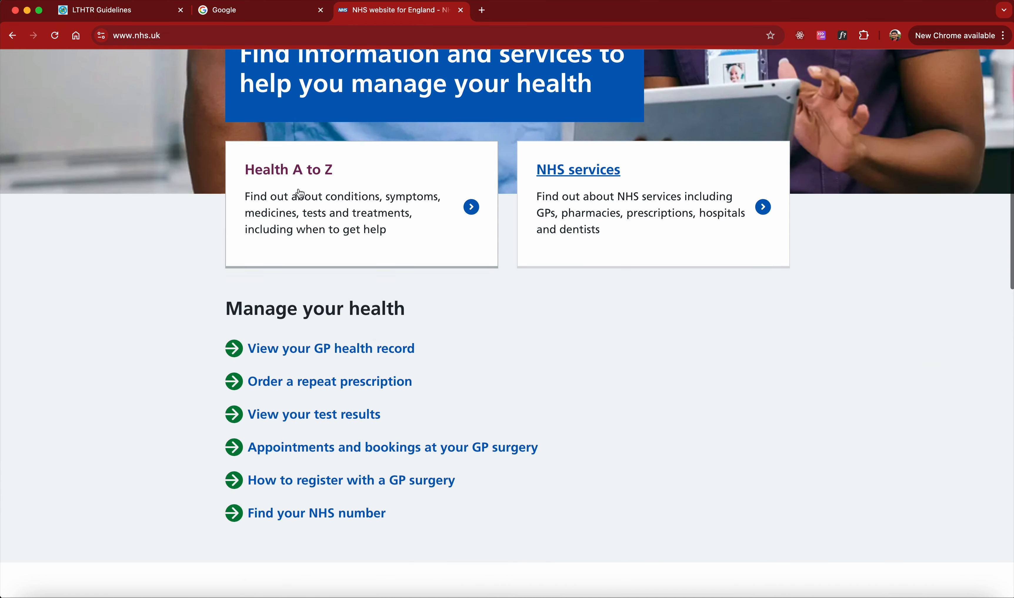
- Open the Health A to Z section of the NHS website and go to its Contraception page
left_click_drag(158, 170, 206, 259)
left_click(265, 170)
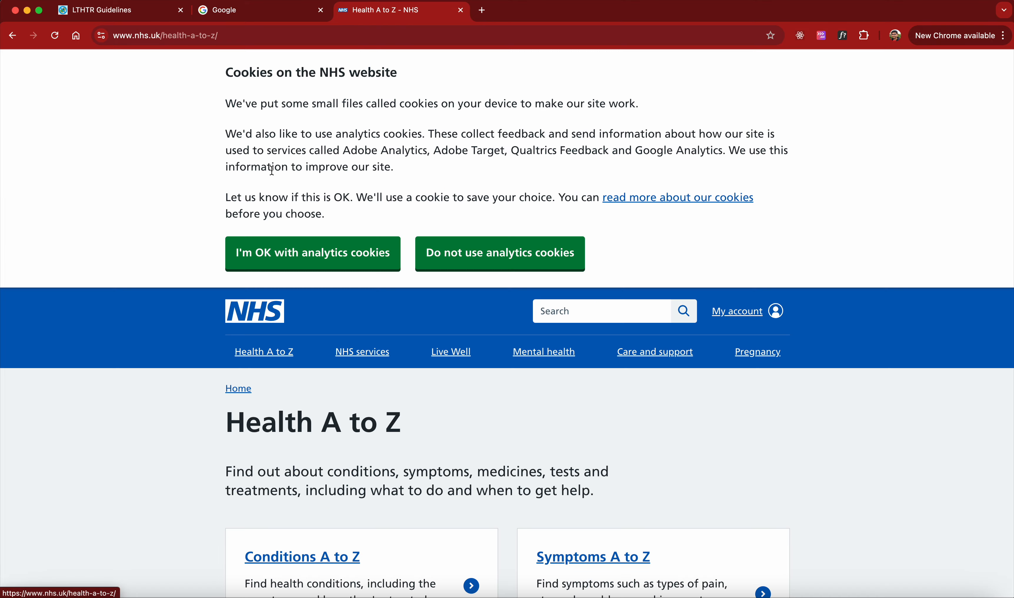
scroll(390, 388, "down", 6)
scroll(390, 386, "down", 10)
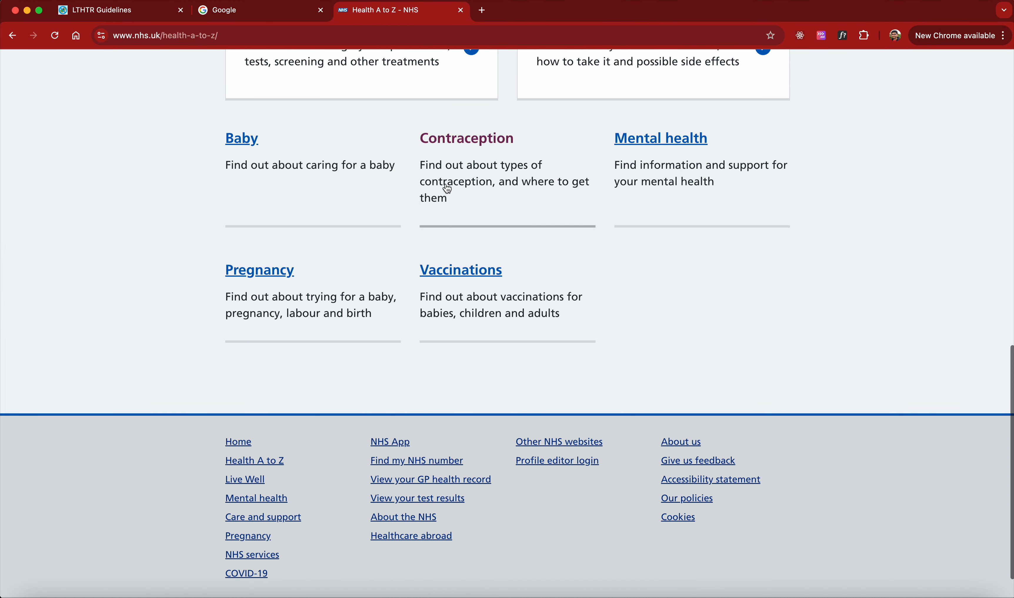
left_click(457, 141)
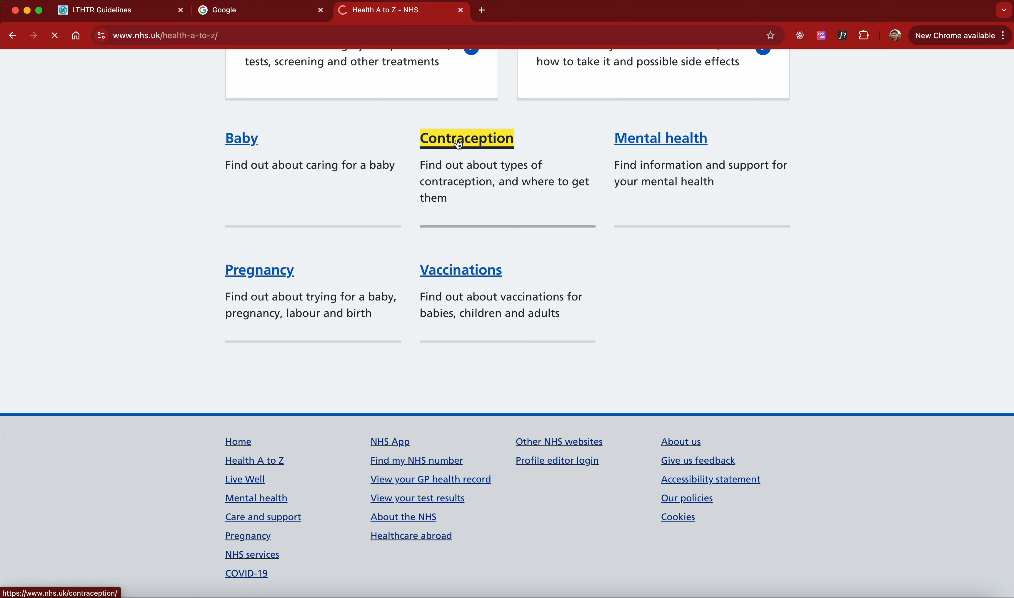
scroll(511, 286, "down", 2)
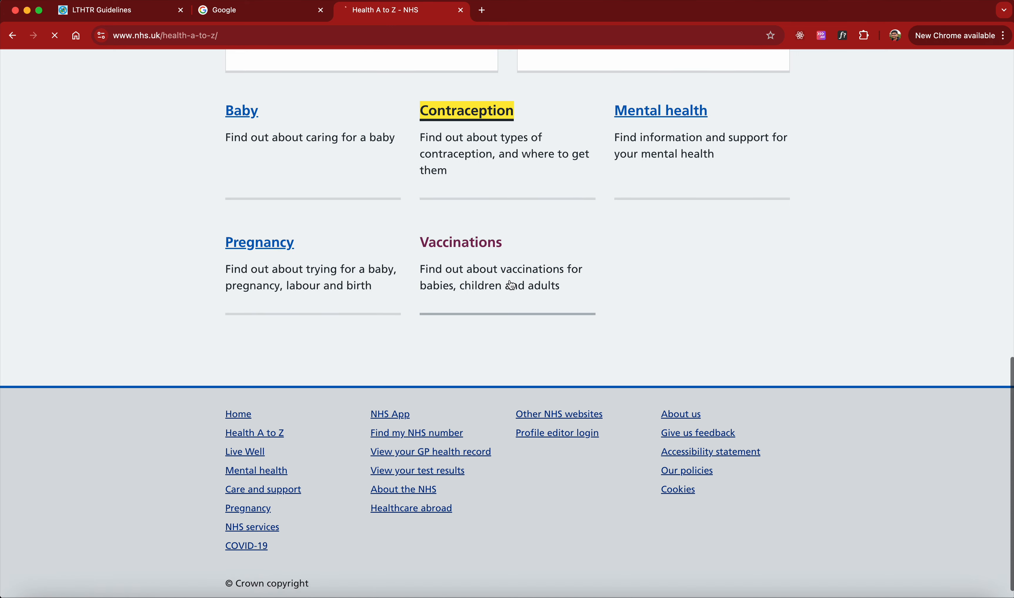
scroll(511, 286, "up", 2)
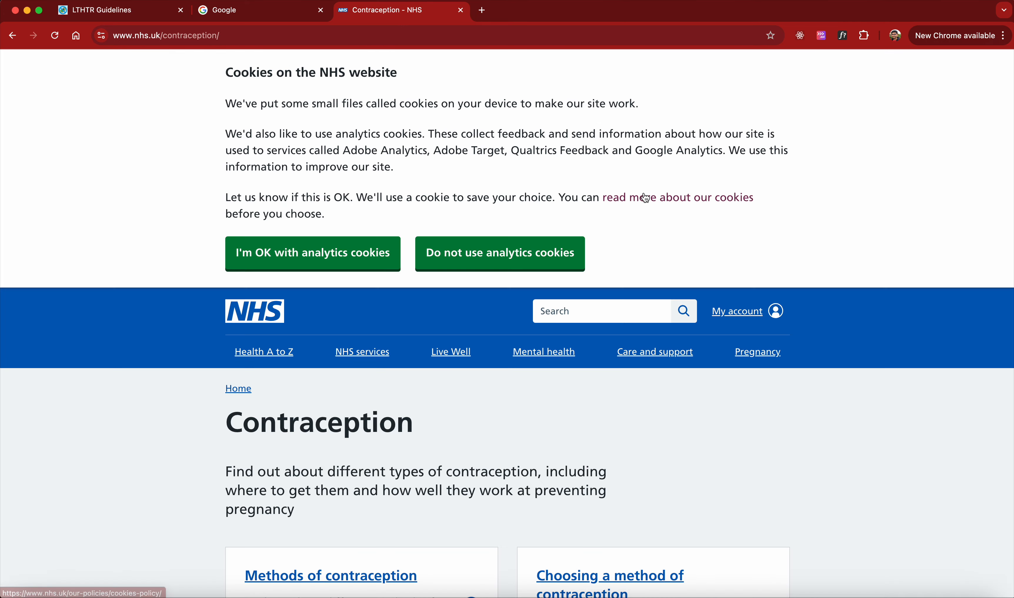
- Open the "Where to get contraception" page and decline analytics cookies while looking through its content
scroll(571, 222, "down", 10)
left_click(578, 258)
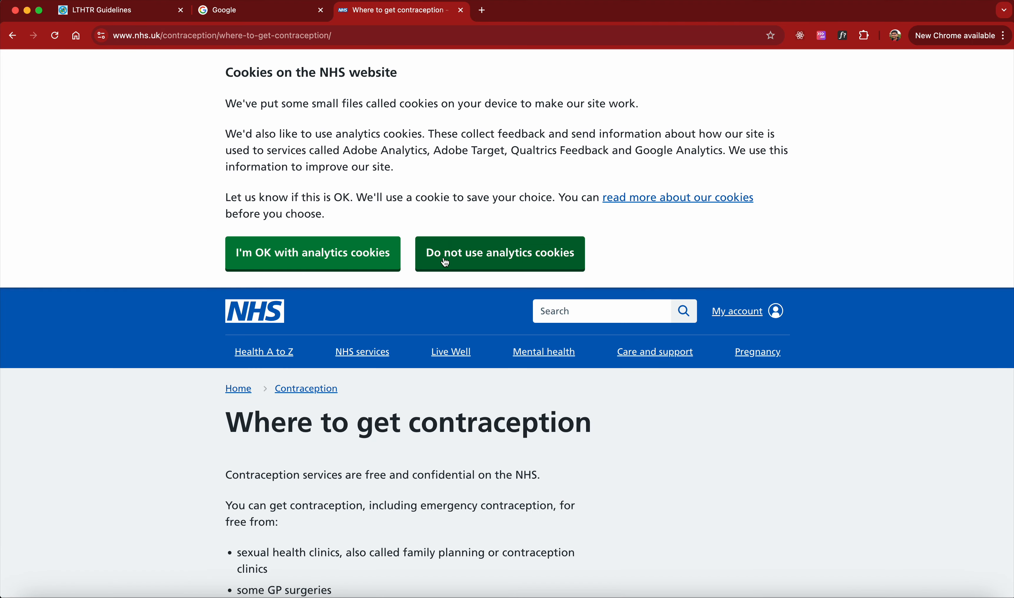
left_click(446, 262)
scroll(412, 317, "down", 15)
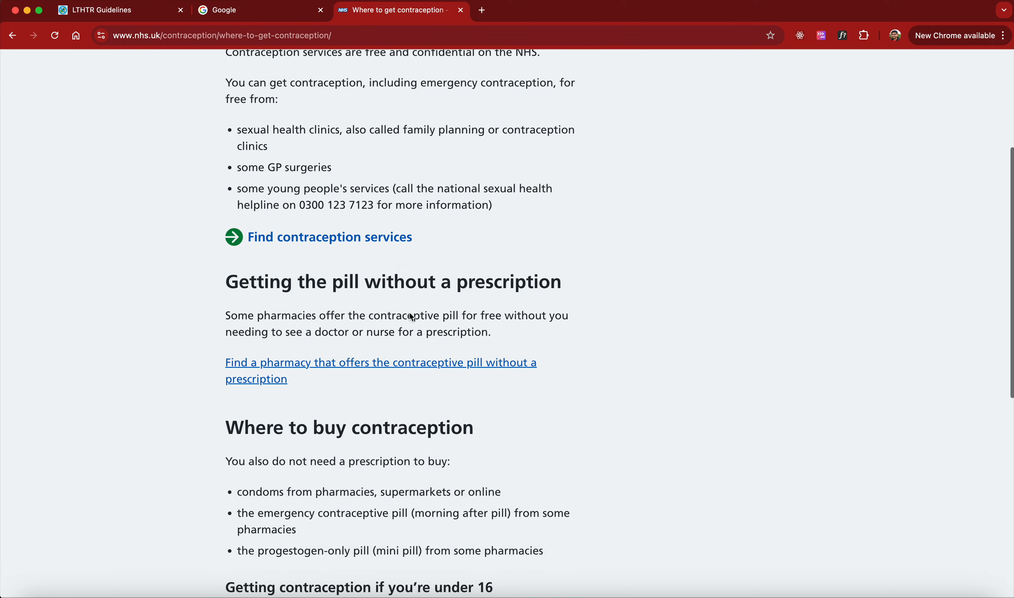
scroll(410, 317, "up", 15)
- Return to the NHS website's home page and look through it for a usable image
left_click(254, 101)
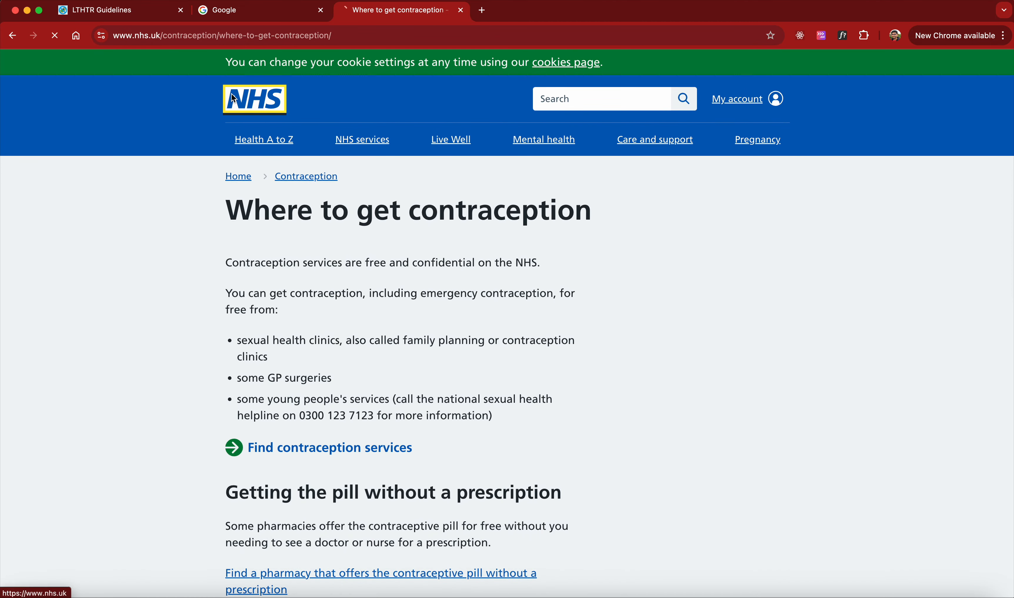
left_click(254, 102)
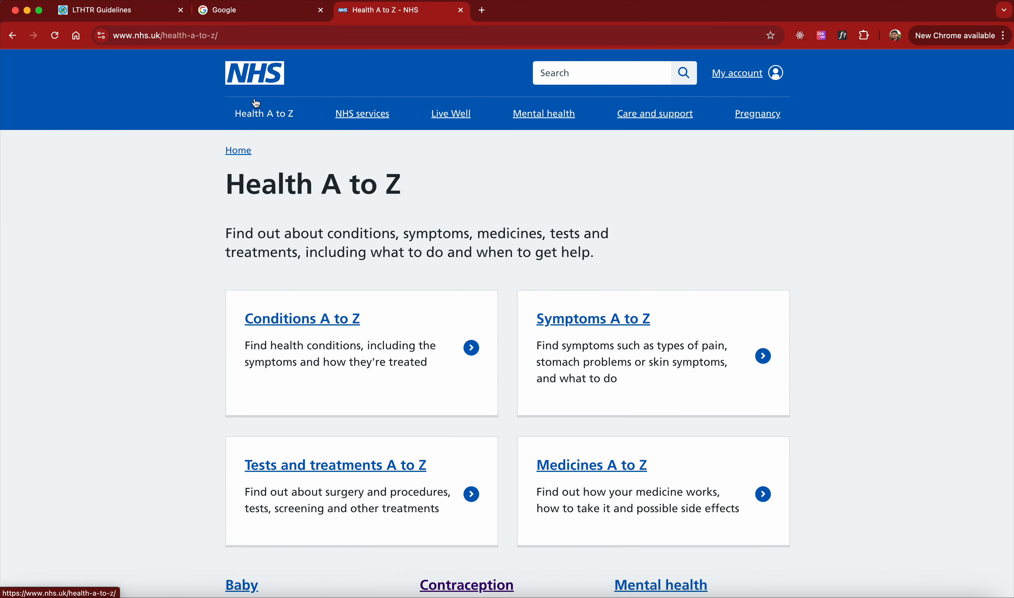
left_click(254, 73)
scroll(760, 246, "down", 1)
scroll(759, 242, "down", 15)
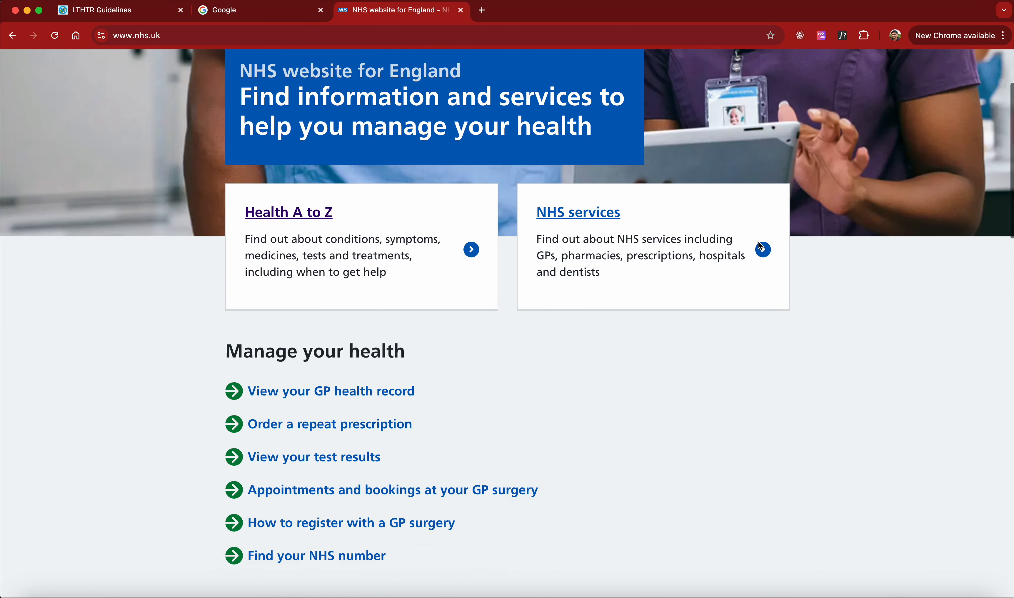
scroll(760, 246, "up", 20)
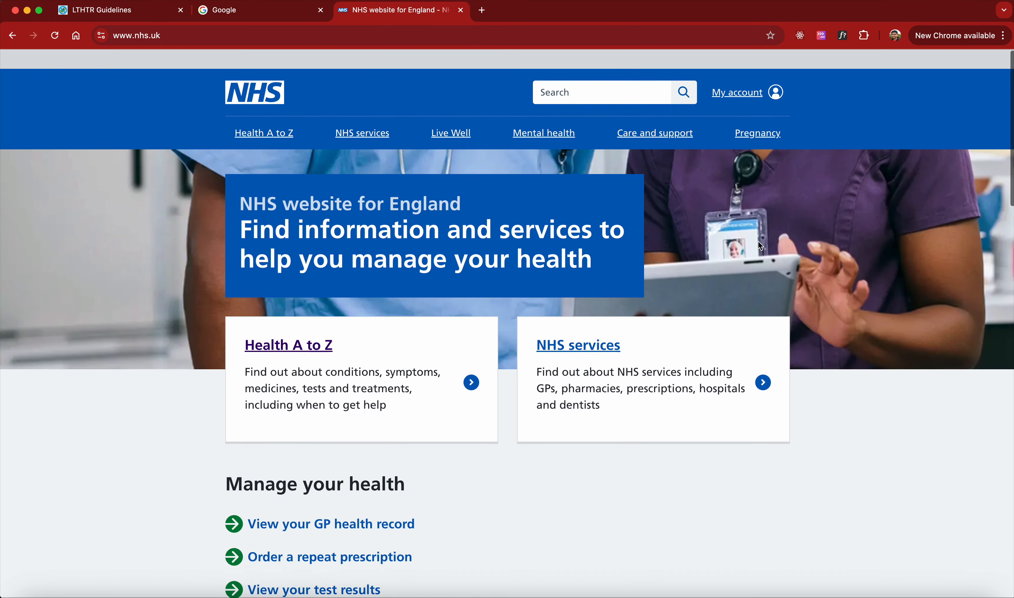
- Open the Care and support section of the NHS website and look through the social care and support guide
triple_click(687, 162)
left_click(657, 115)
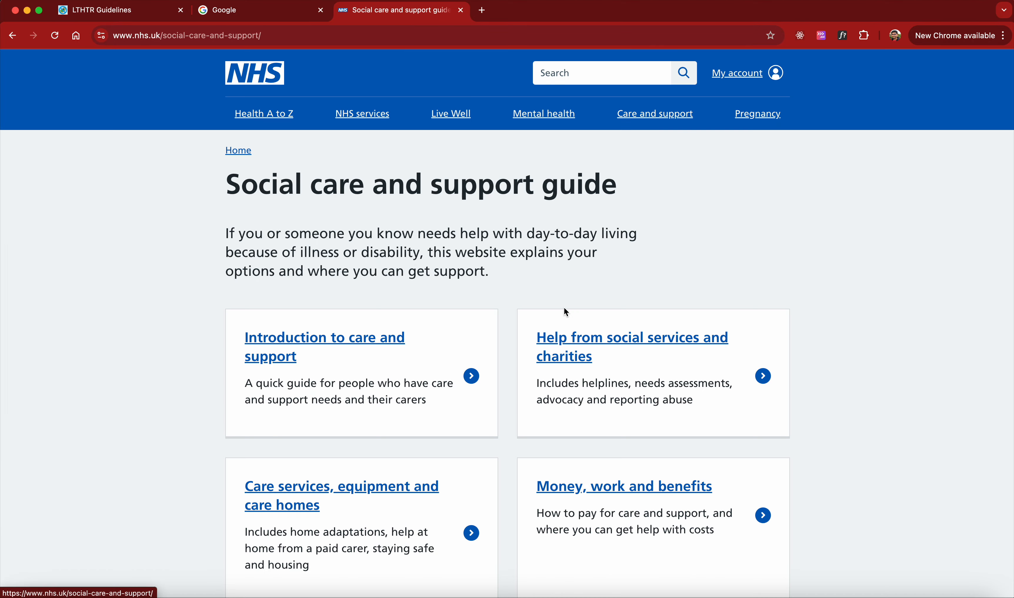
scroll(563, 307, "down", 10)
scroll(563, 307, "up", 10)
- Leave the NHS website for Google, search for "random image url" and open the Lorem Picsum site
left_click(325, 39)
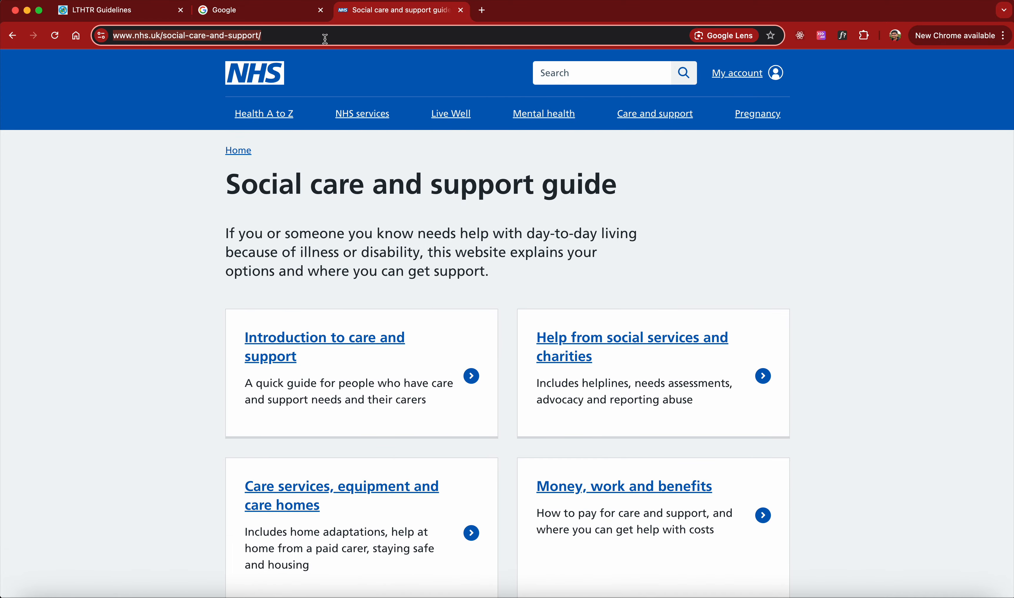
type("goog")
key("Return")
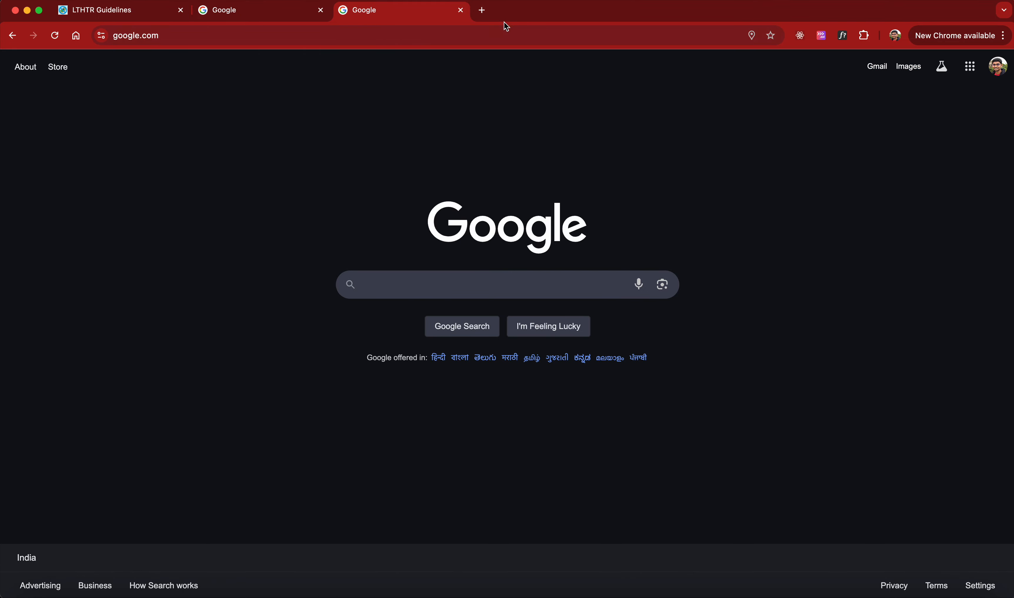
left_click(506, 34)
type("random ")
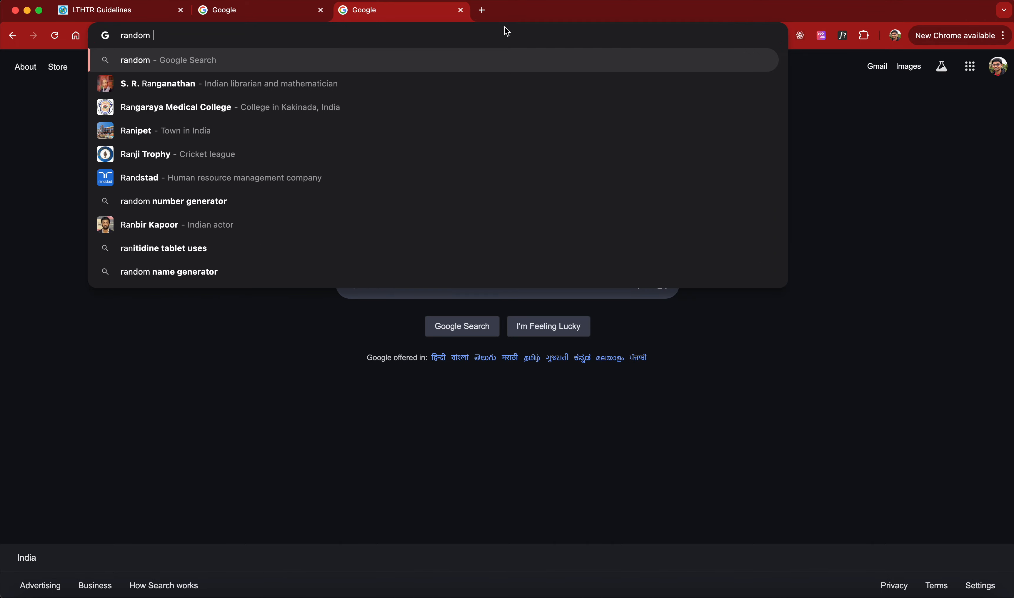
type("image url")
key("Return")
left_click(188, 181)
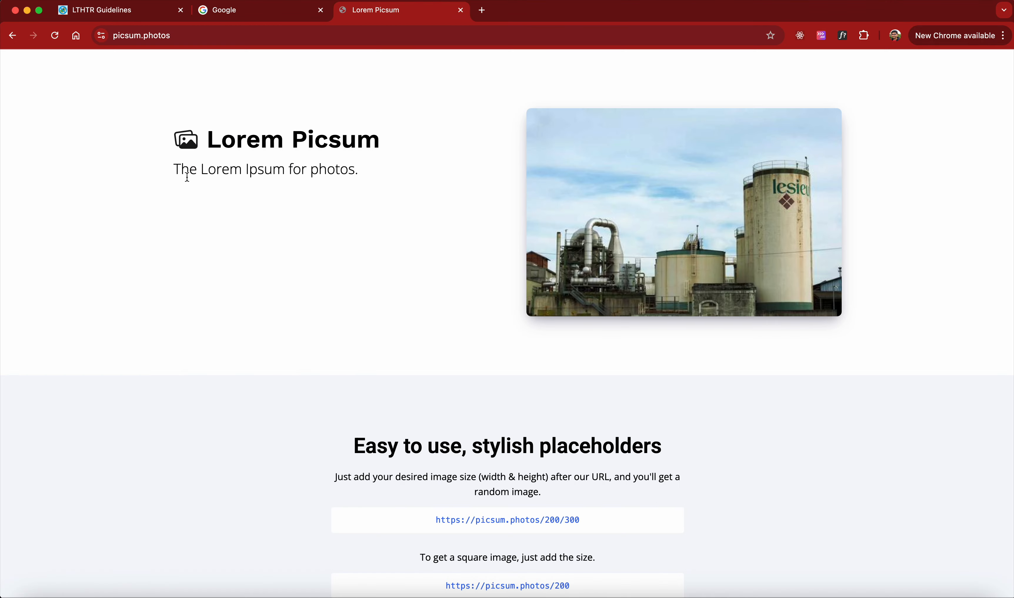
left_click_drag(665, 204, 574, 434)
scroll(573, 435, "down", 4)
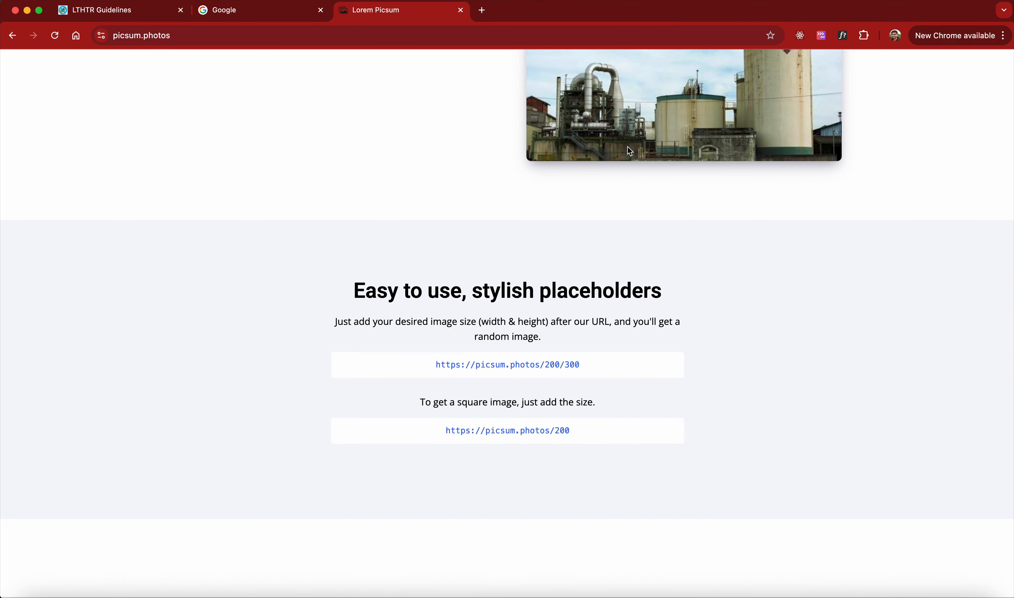
scroll(608, 222, "up", 4)
left_click_drag(580, 501, 401, 502)
key("super+c")
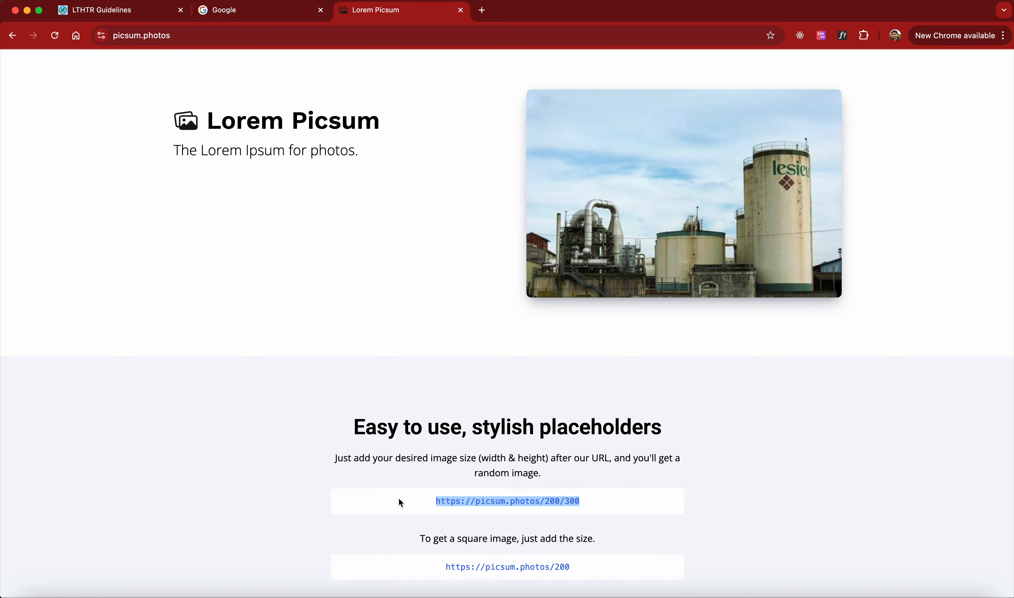
left_click(481, 10)
key("super+v")
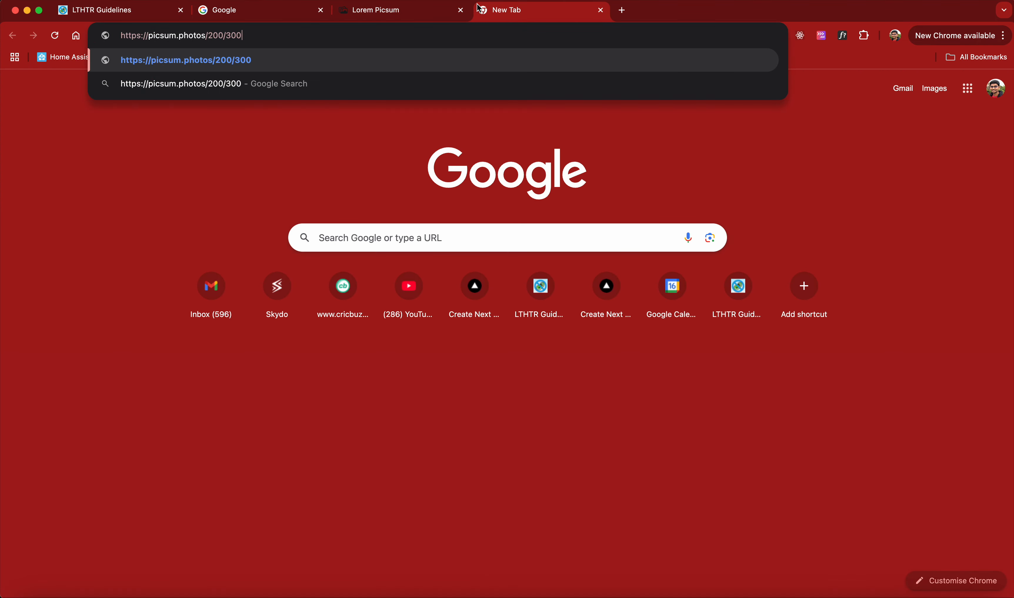
key("Return")
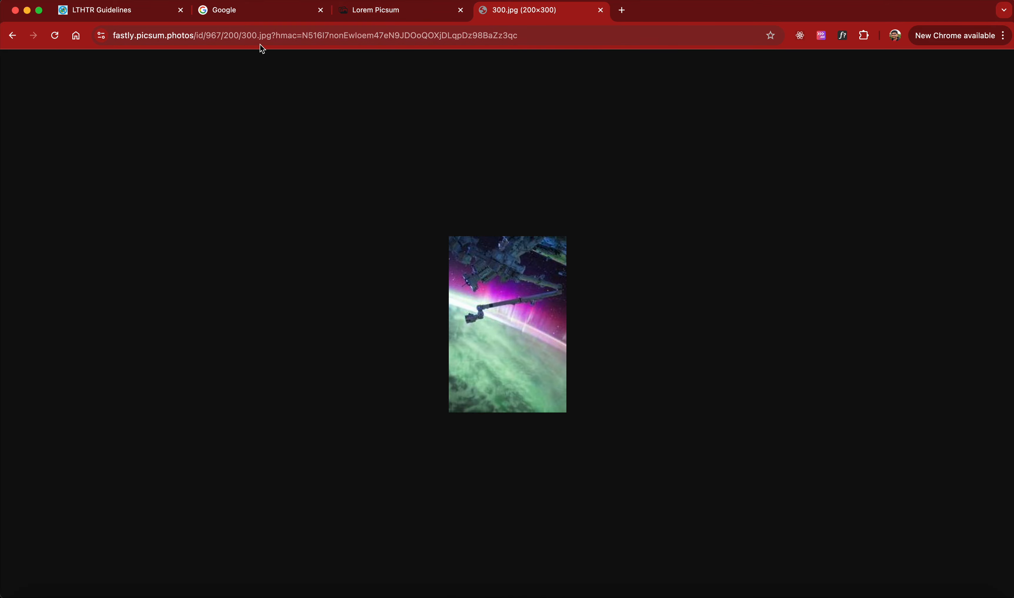
- Copy the full fastly.picsum.photos address of the 300.jpg image and check it by opening it in three new tabs
left_click(530, 38)
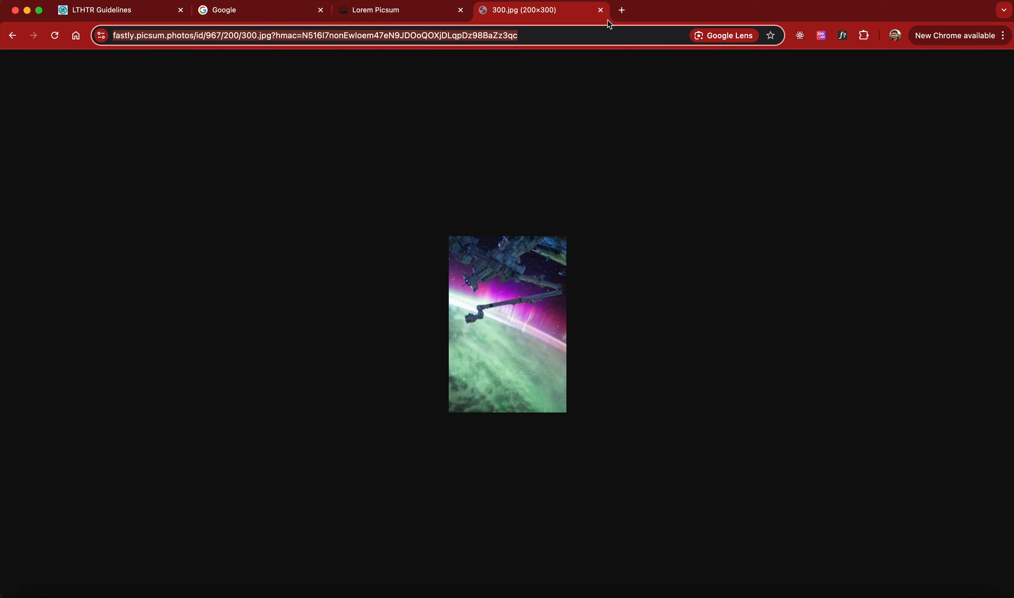
left_click(622, 11)
key("super+v")
key("Return")
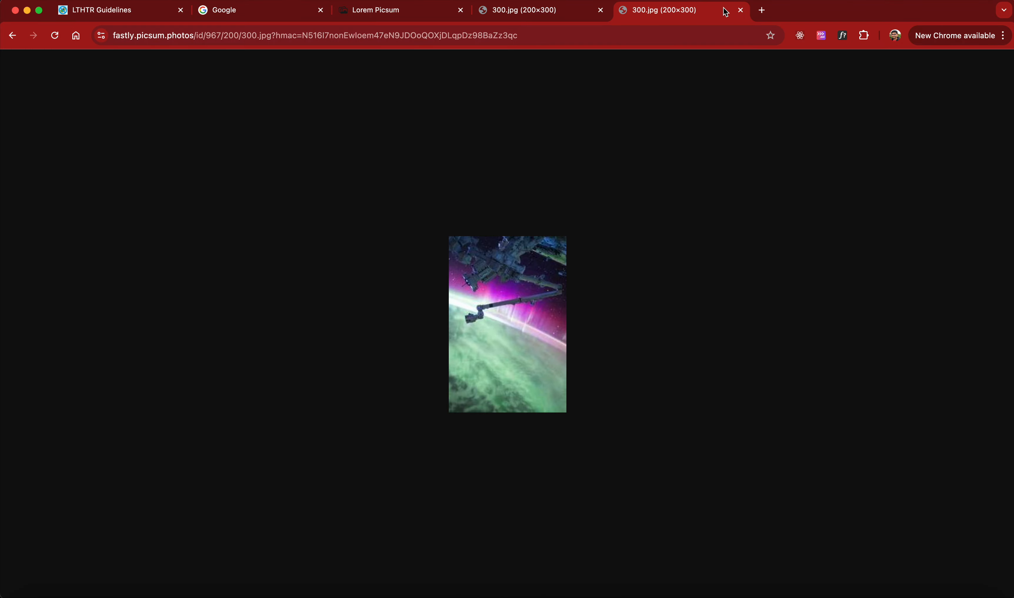
left_click(761, 11)
key("super+v")
key("Return")
left_click(902, 10)
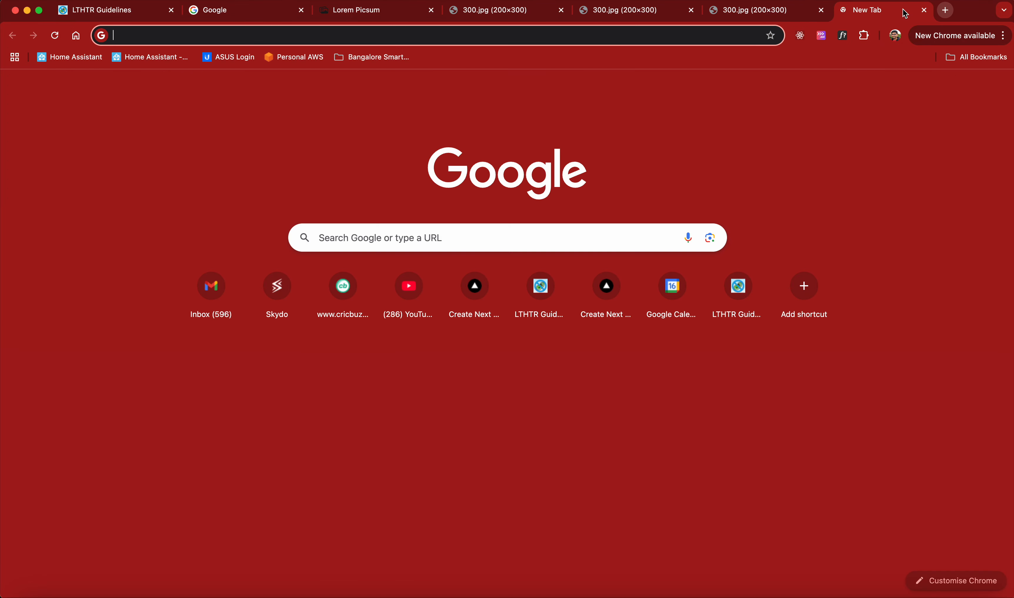
key("super+v")
key("Return")
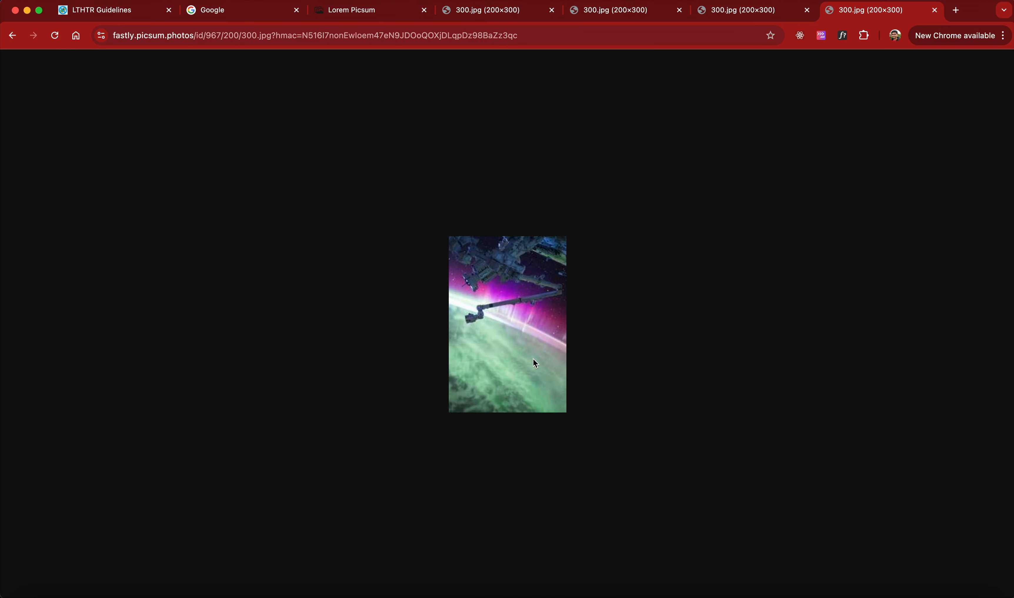
- Copy the image's full address, return to the document editor's tab and insert the image from that URL with the title "Random image"
left_click(515, 38)
left_click(82, 17)
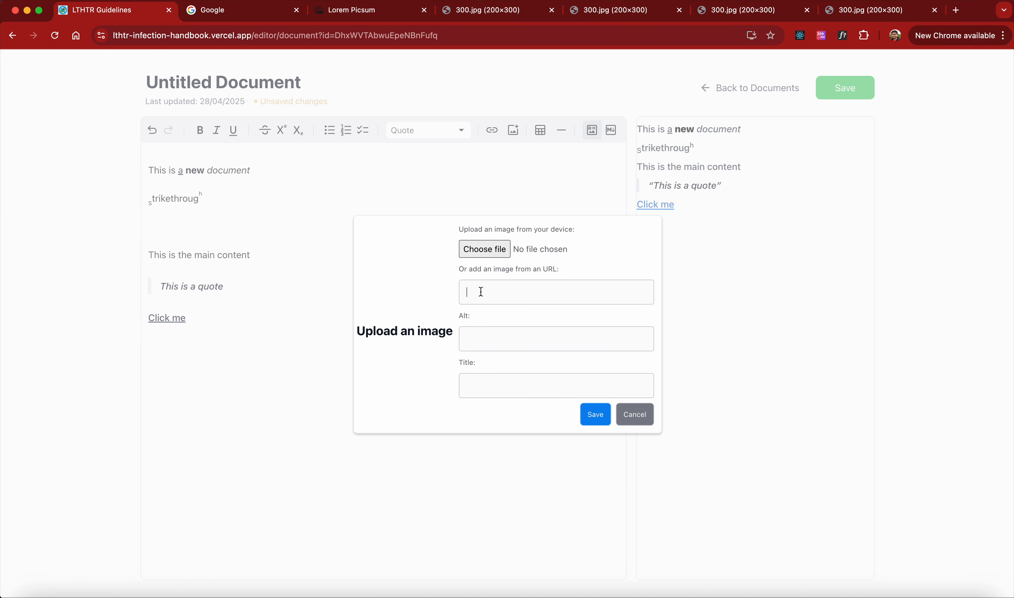
key("super+v")
left_click(480, 387)
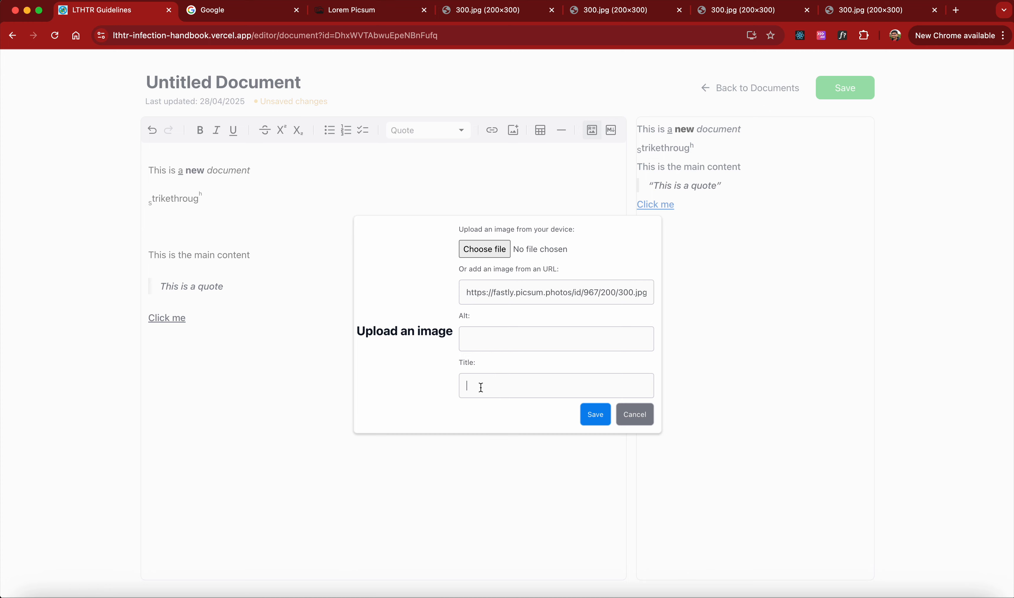
type("Random iamge")
type("image")
left_click(603, 420)
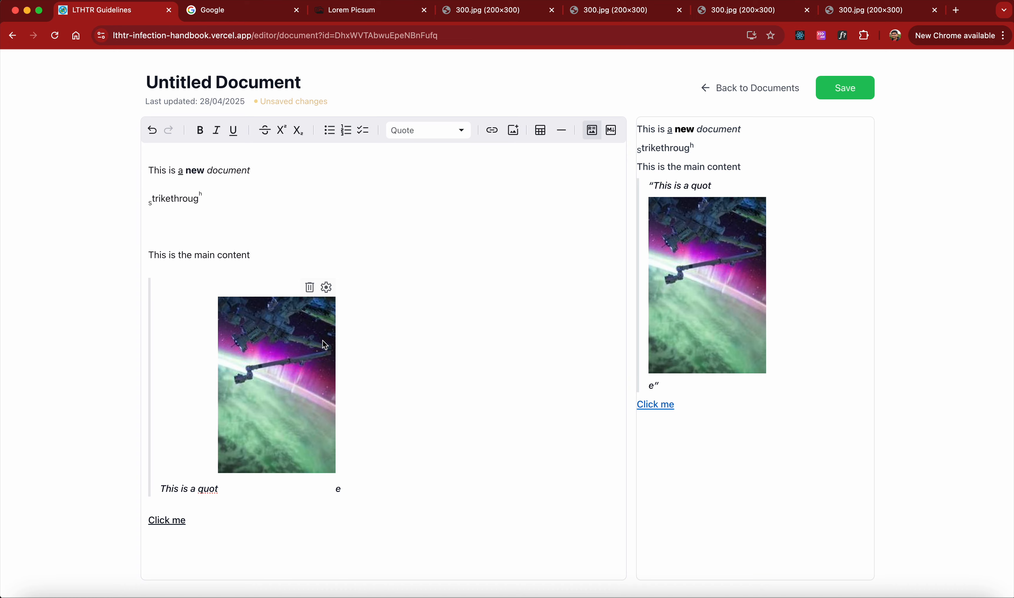
- Insert a second image from the copied fastly.picsum.photos address, titled "image", on a new line below the "Click me" link
left_click(218, 521)
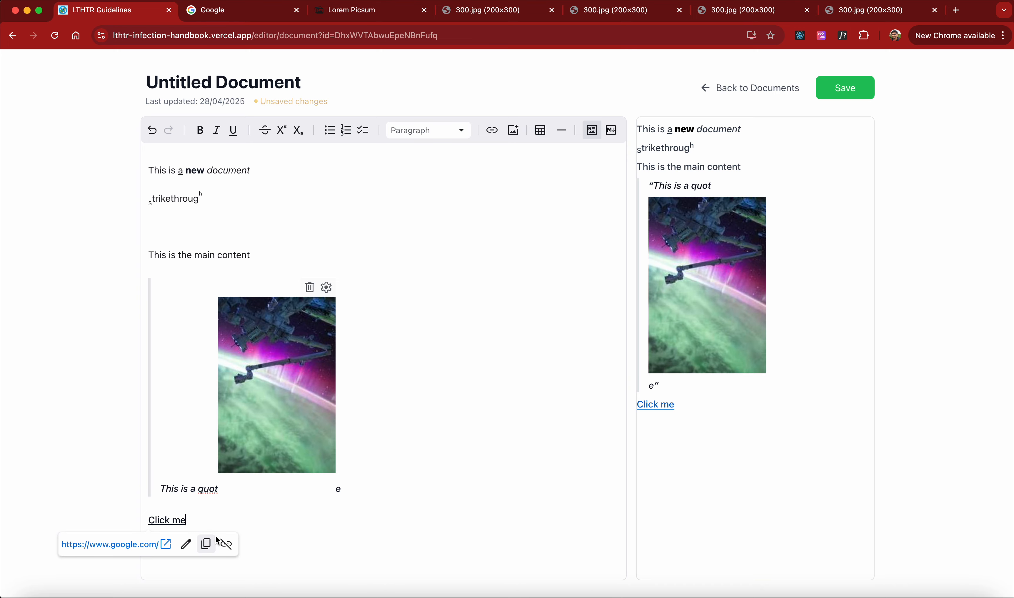
key("Return")
scroll(469, 267, "down", 1)
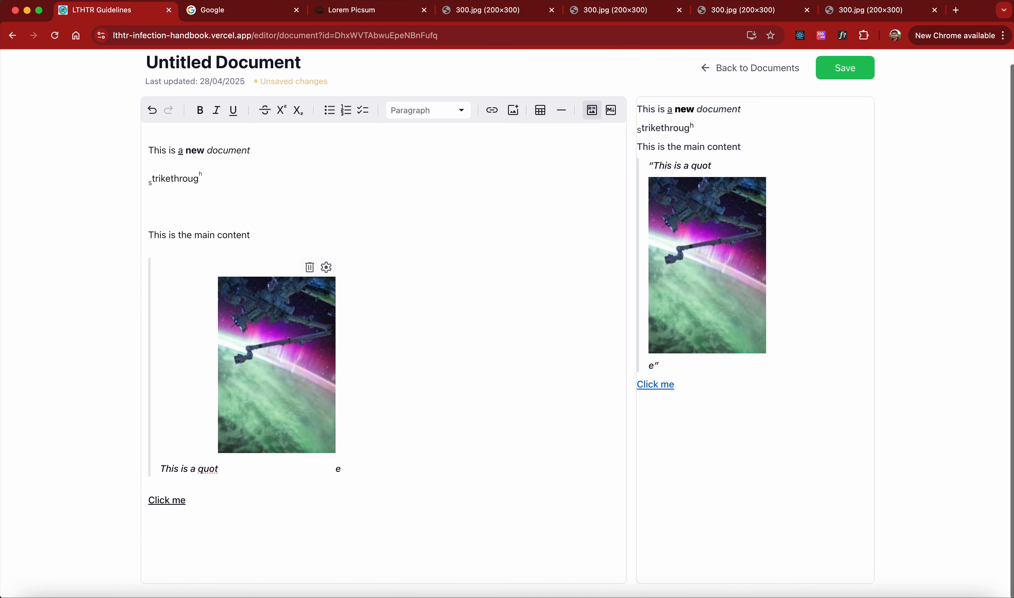
left_click(521, 122)
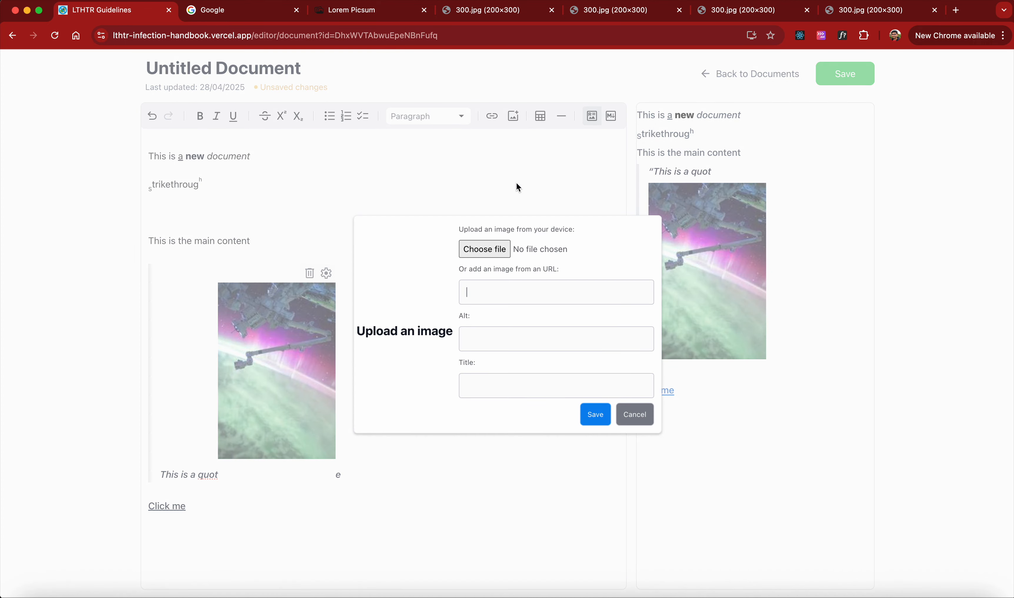
key("ctrl+v")
left_click(502, 388)
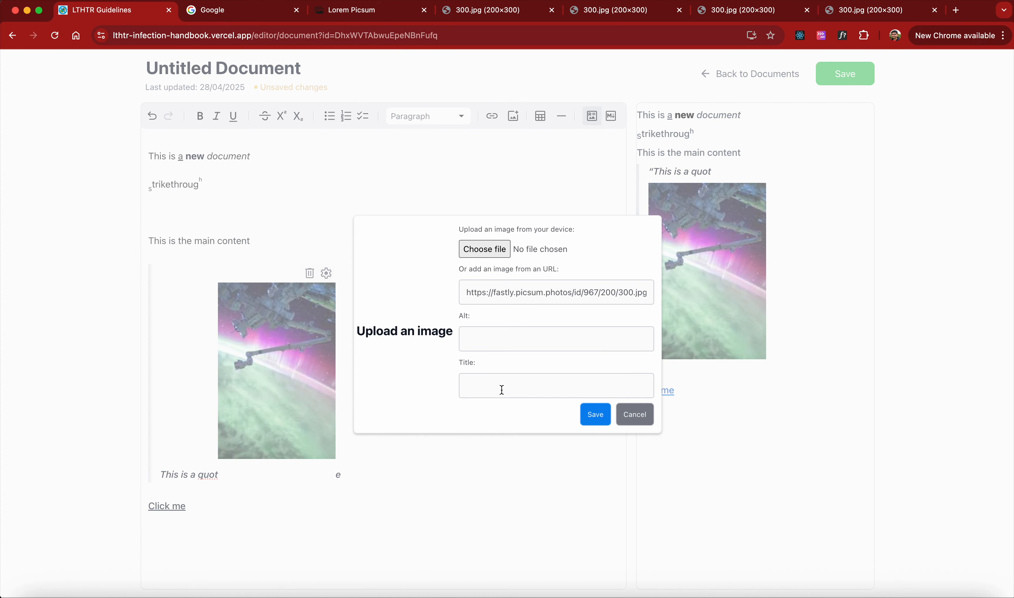
type("image")
left_click(603, 415)
scroll(380, 459, "down", 5)
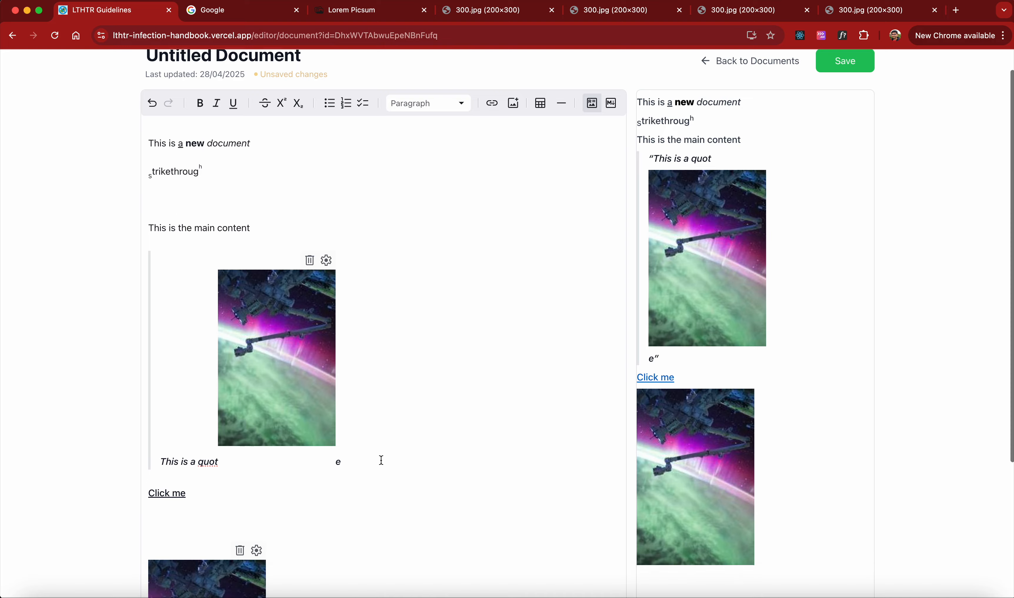
scroll(409, 428, "up", 5)
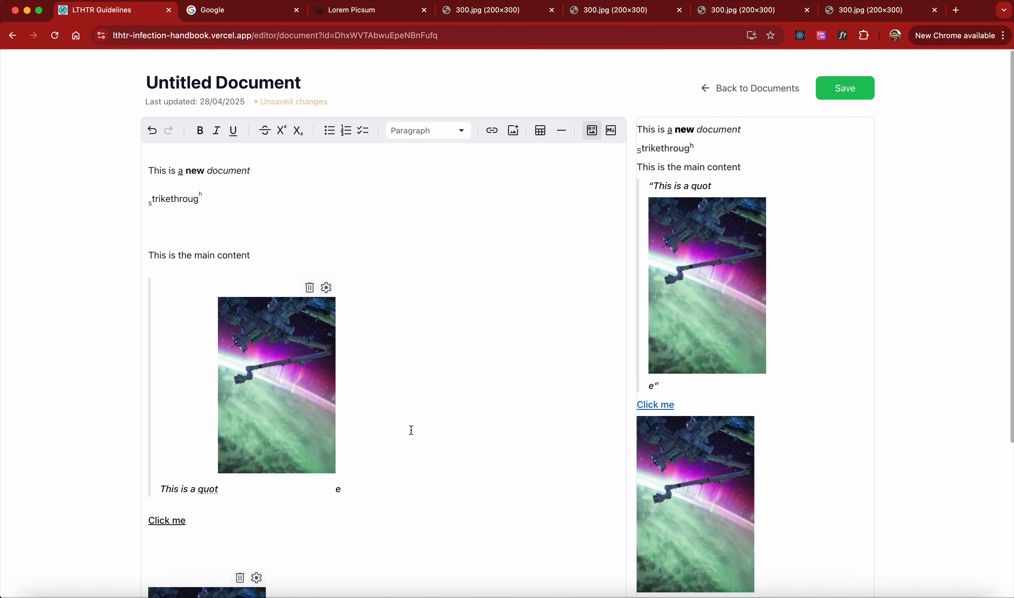
left_click(514, 132)
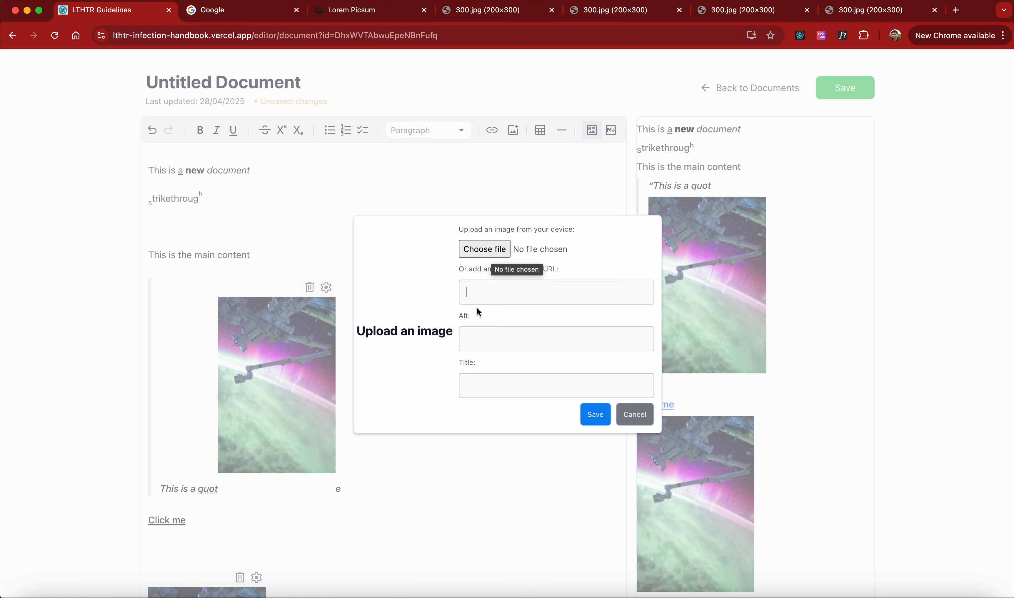
left_click(469, 293)
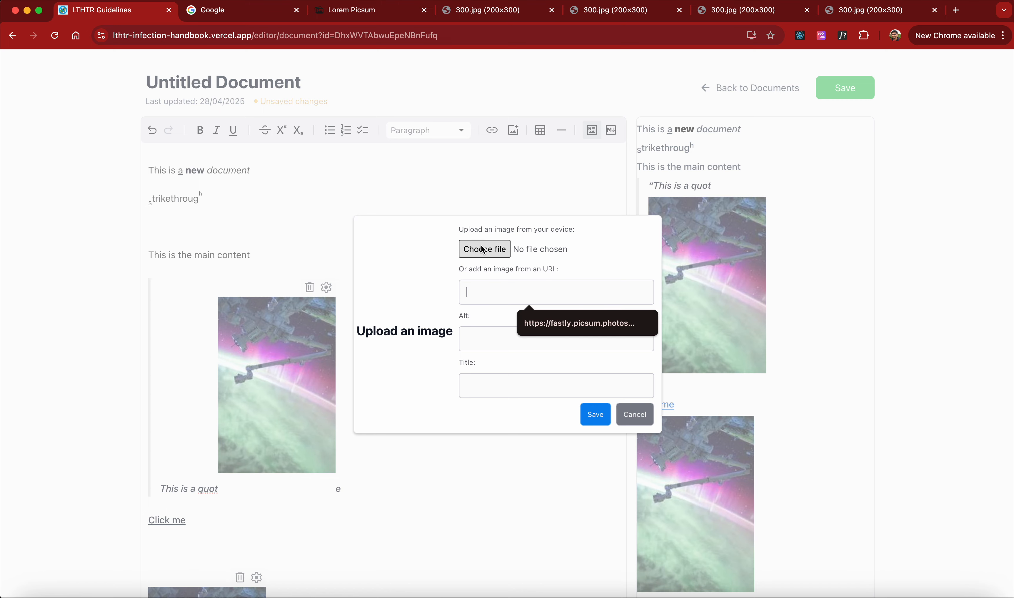
left_click(621, 414)
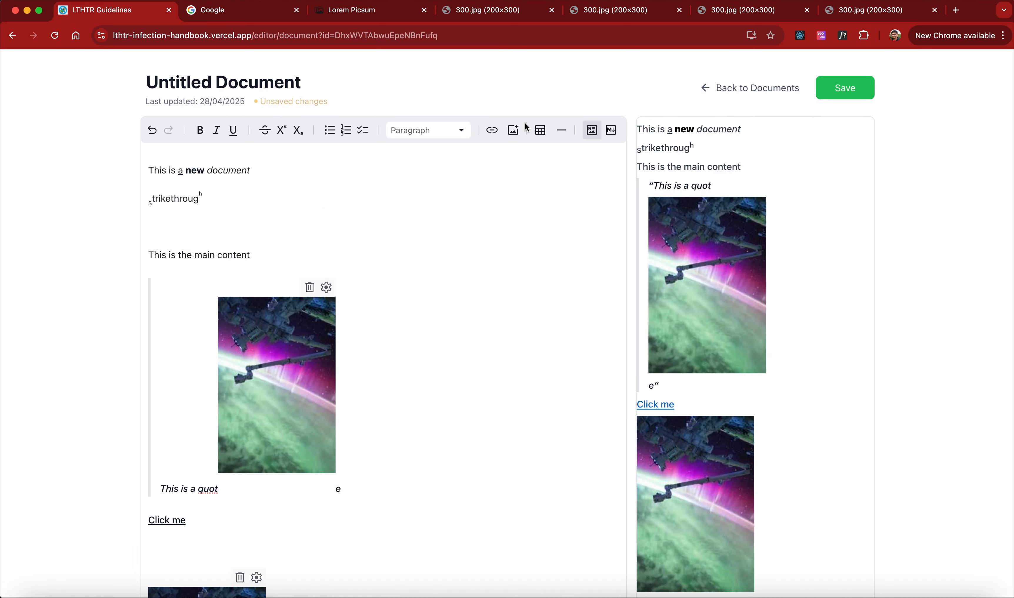
- Replace the entire document content with a three-column table headed Title 1, Title 2 and Title 3
key("super+a")
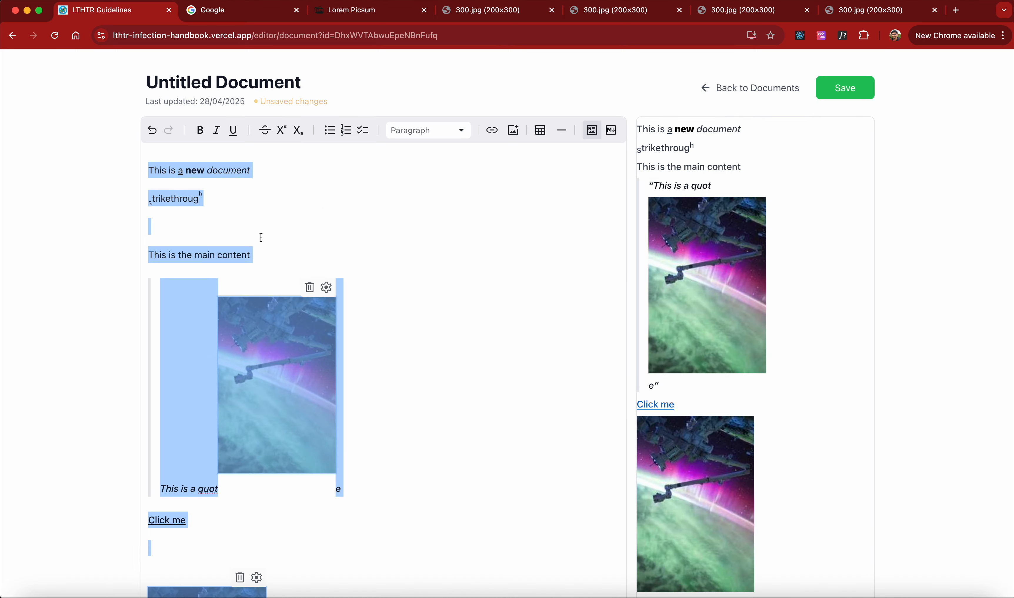
key("BackSpace")
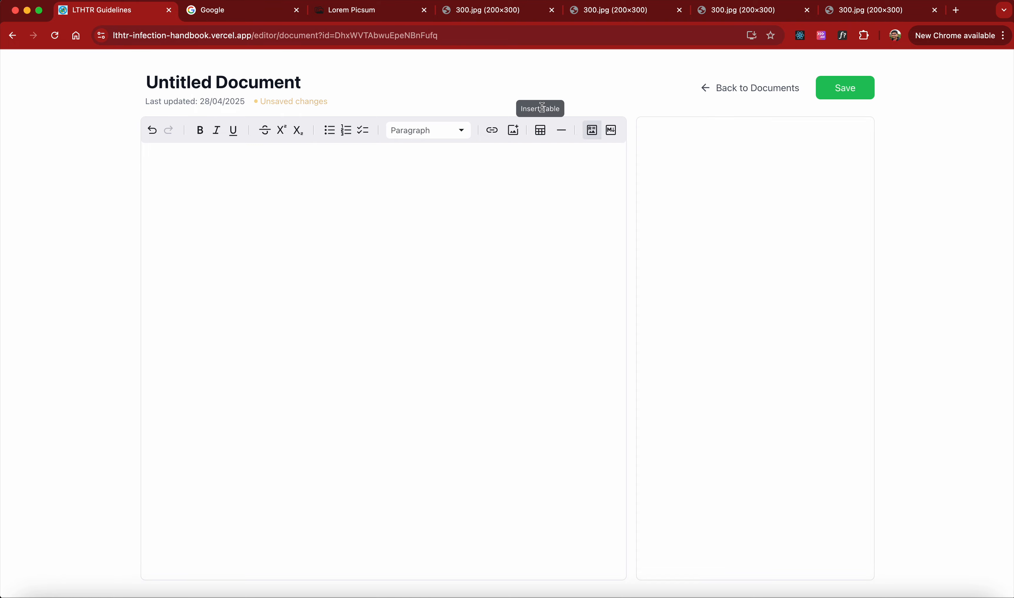
left_click(542, 134)
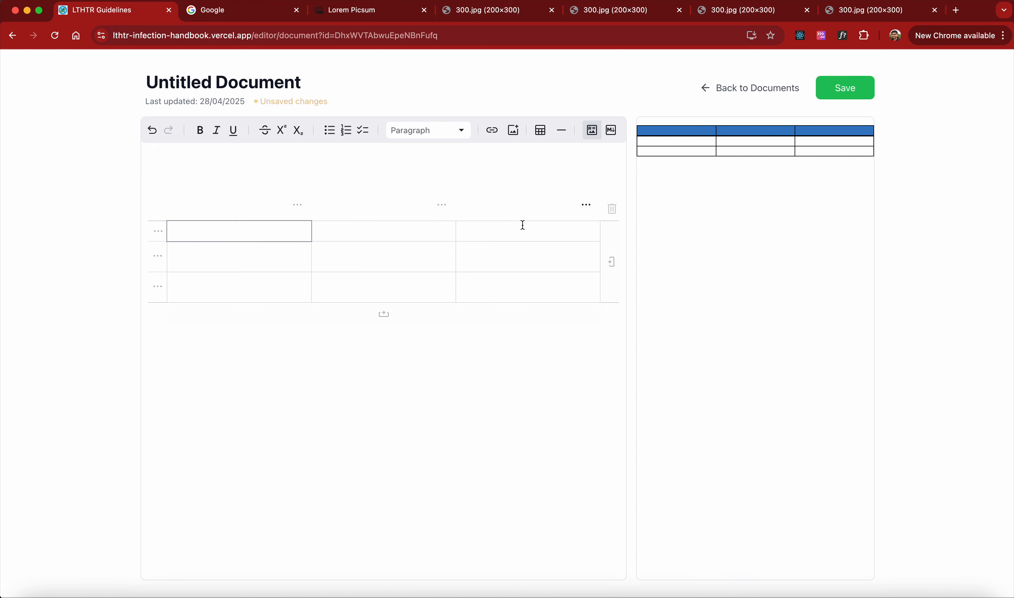
type("im")
type(" 1")
left_click(402, 222)
type("Title 2")
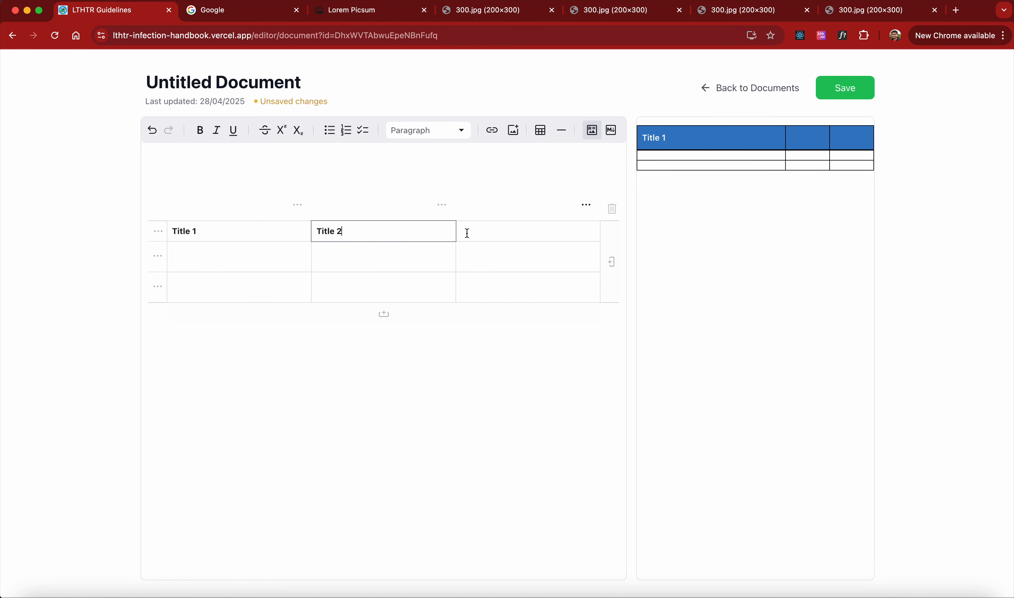
left_click(467, 233)
type("Title")
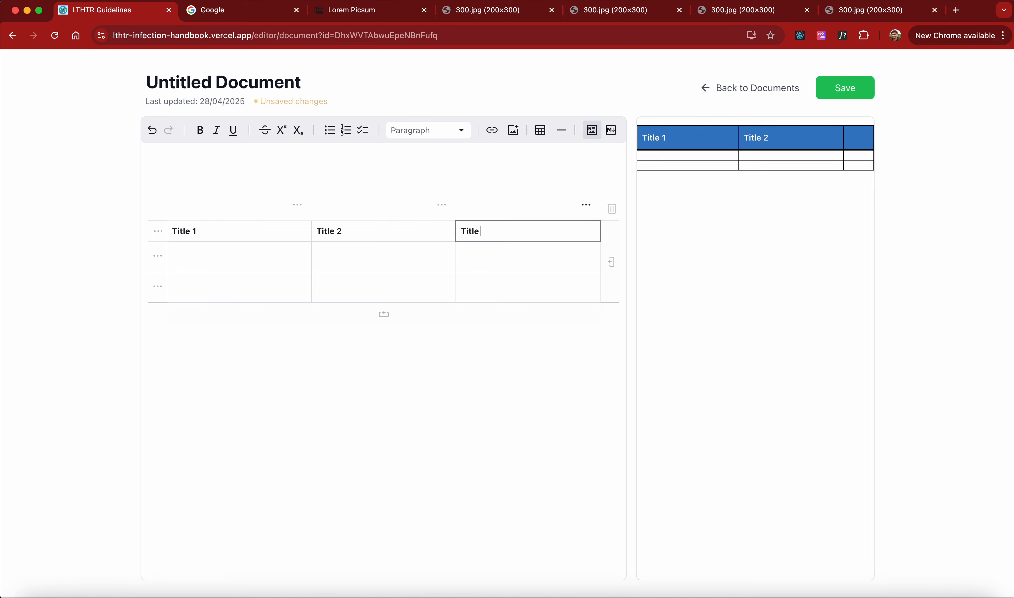
type(" 3")
- Fill the table's first row below the headings with the values 1, 2 and 3
left_click(230, 252)
type("1")
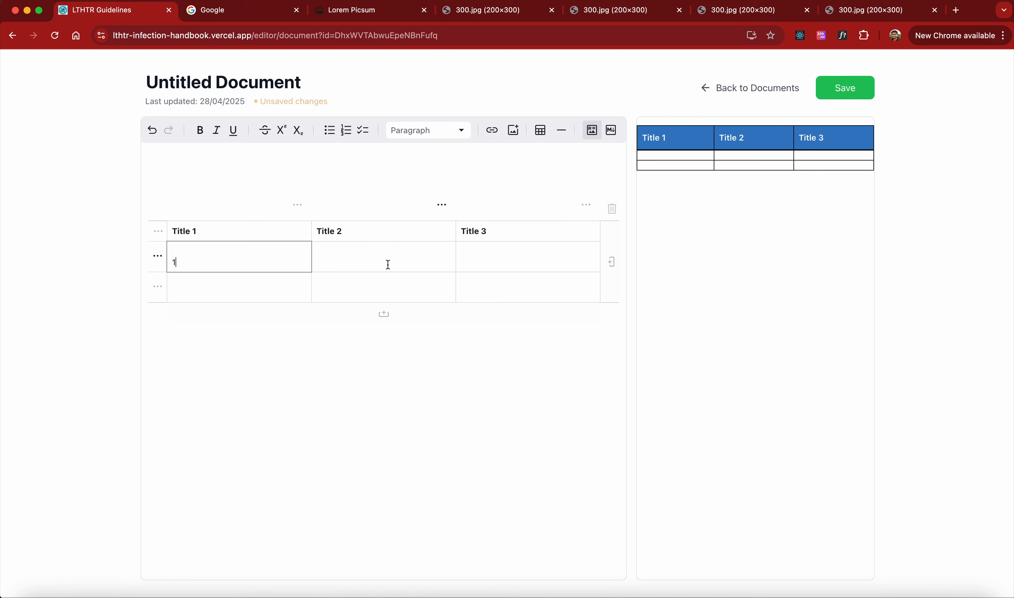
left_click(390, 263)
type("2")
left_click(476, 263)
type("3")
- Fill the table's second row below the headings with 4, 5 and 6, adding an empty row underneath
left_click(176, 292)
type("1")
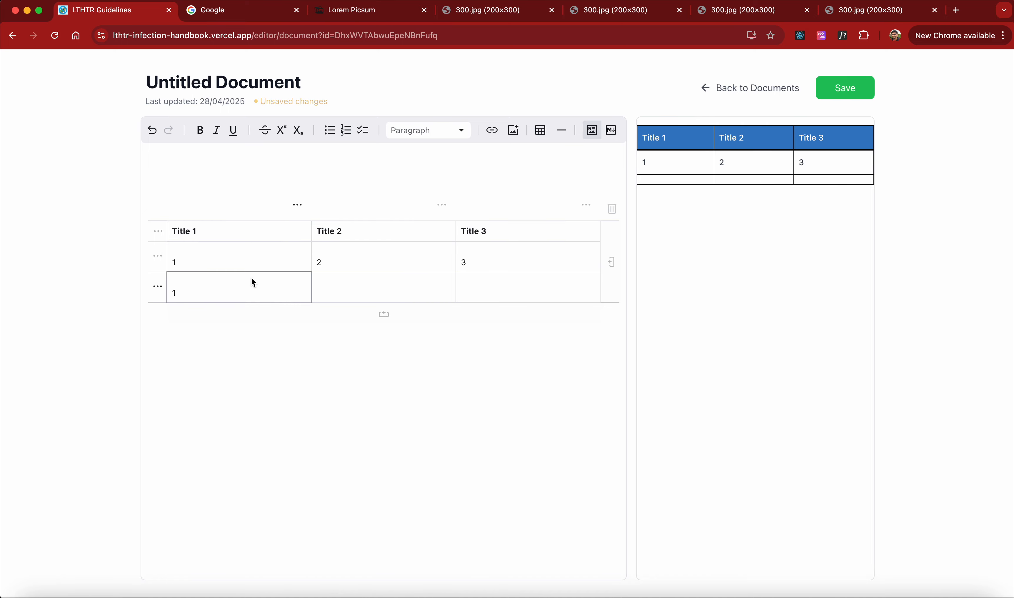
key("BackSpace")
type("4")
key("Tab")
type("5")
key("Tab")
key("Tab")
left_click(494, 295)
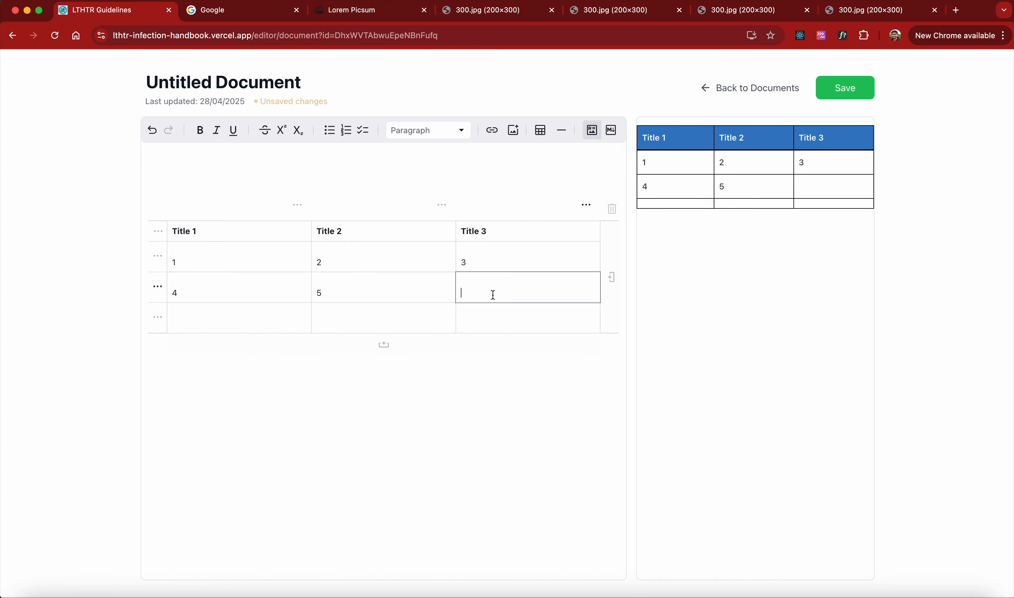
type("6")
left_click(485, 321)
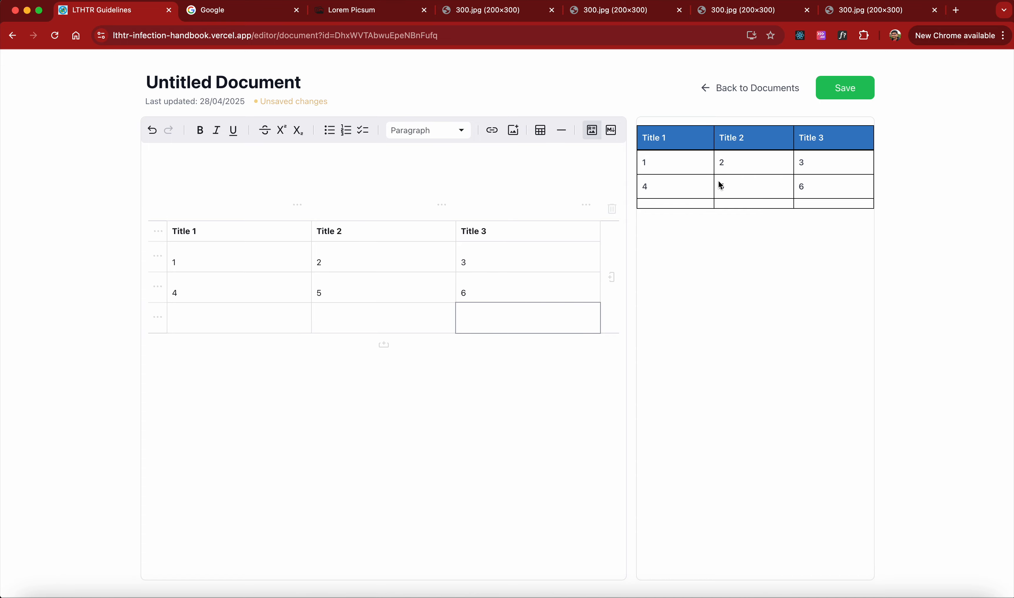
left_click(233, 327)
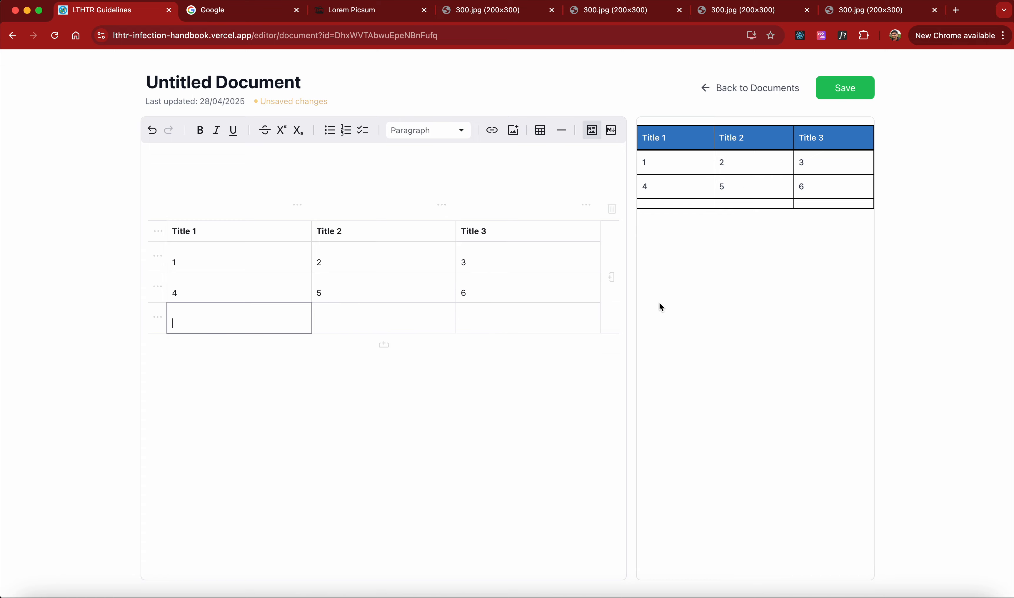
- Add three empty columns after Title 3 and three more empty rows at the end of the table
left_click(612, 280)
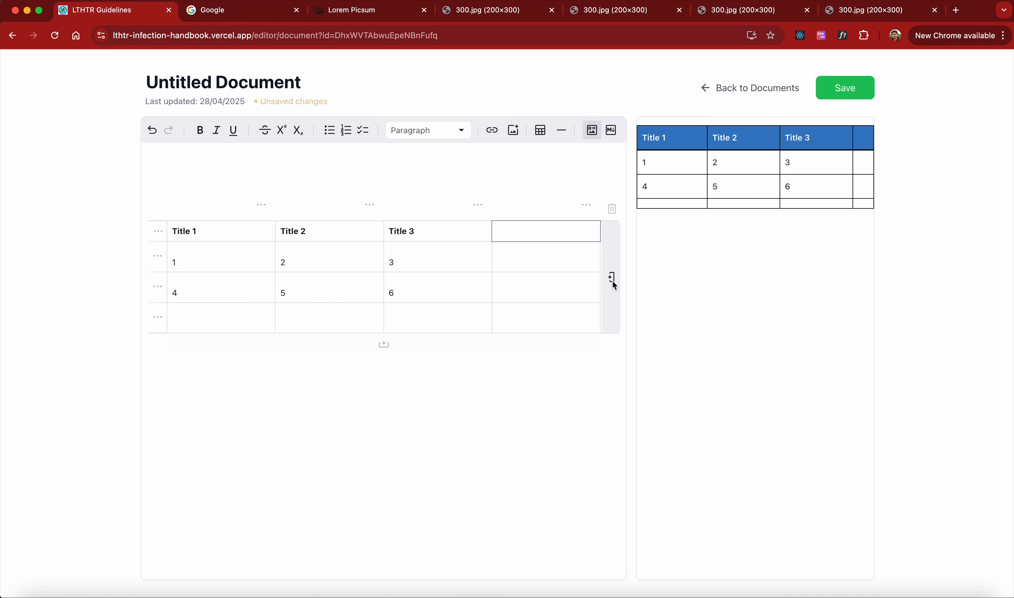
left_click(612, 280)
left_click(612, 280)
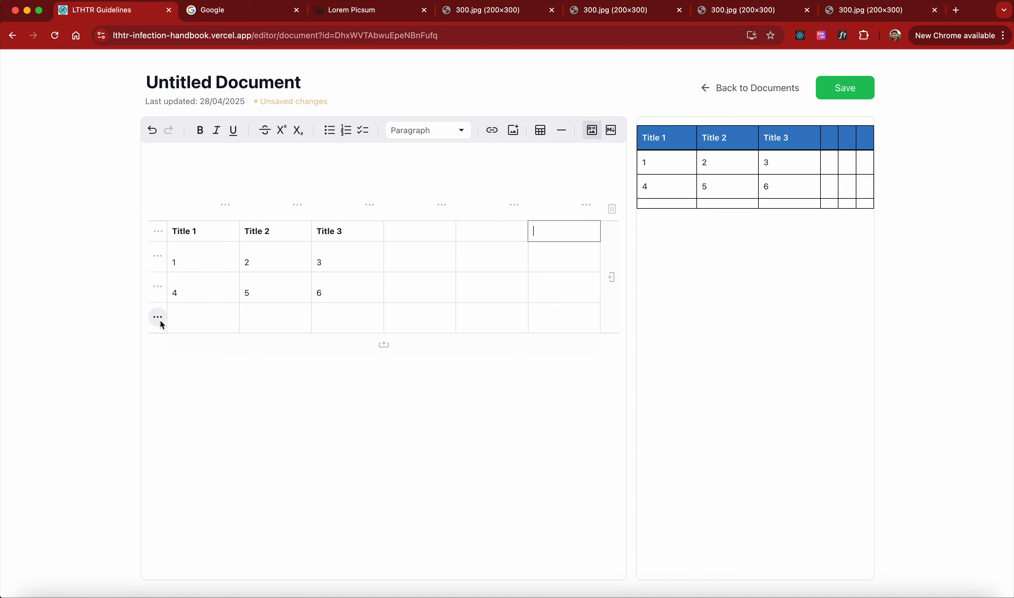
left_click(375, 346)
left_click(386, 376)
left_click(390, 405)
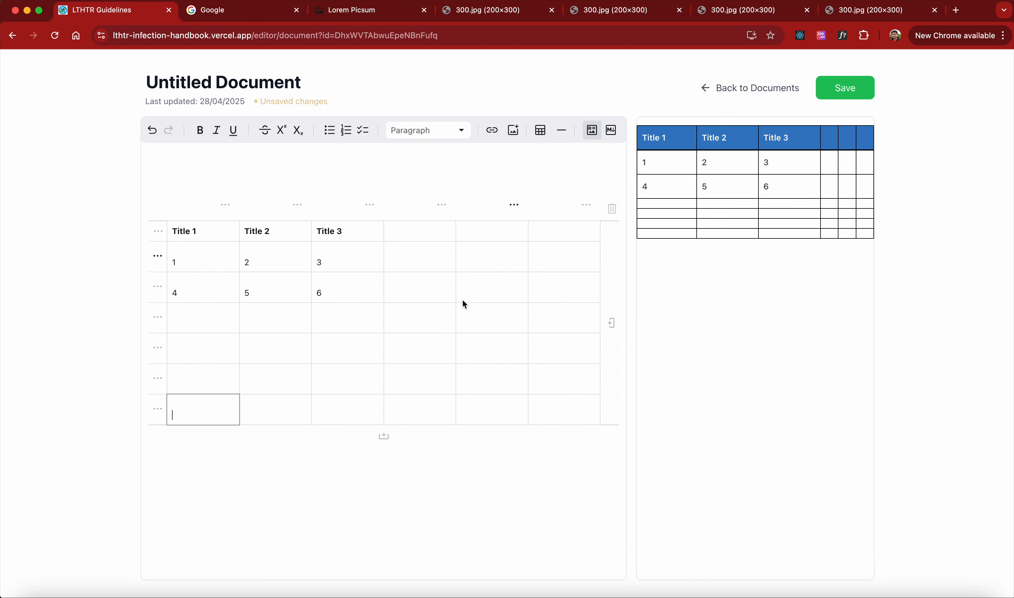
- Delete the empty column directly after the Title 3 column
left_click(443, 207)
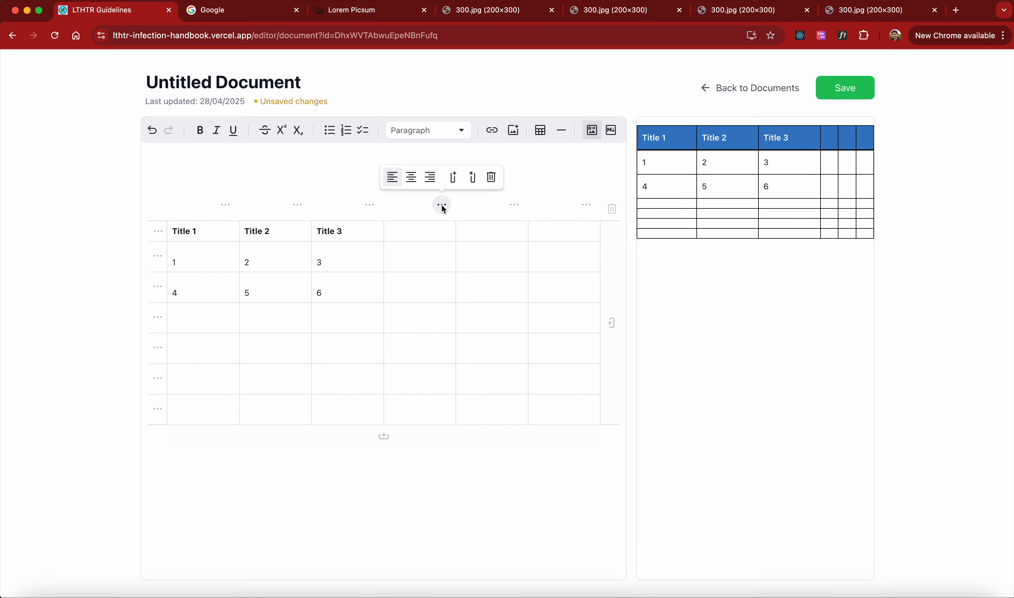
left_click(491, 176)
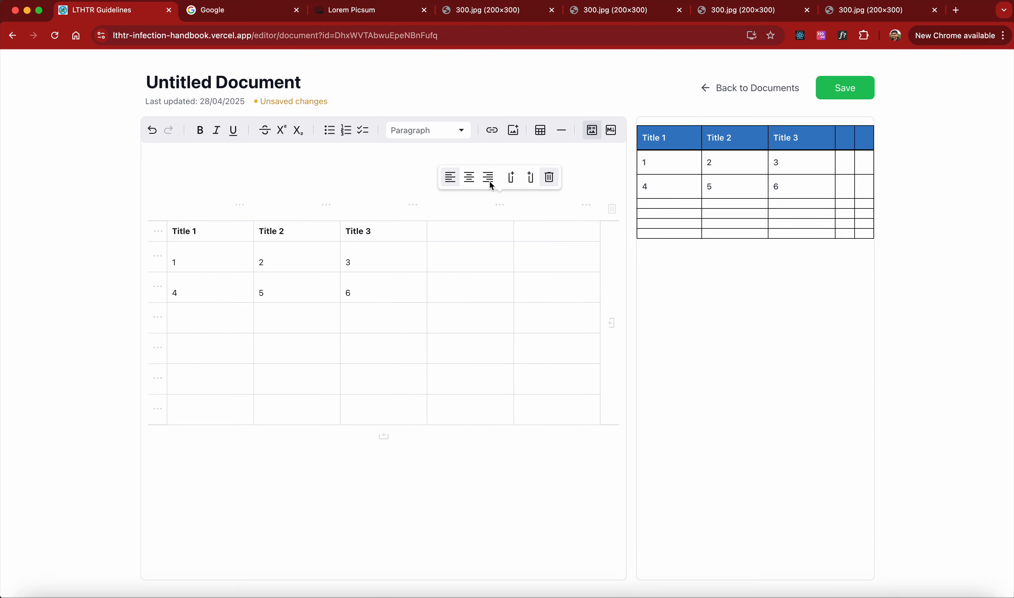
left_click(516, 247)
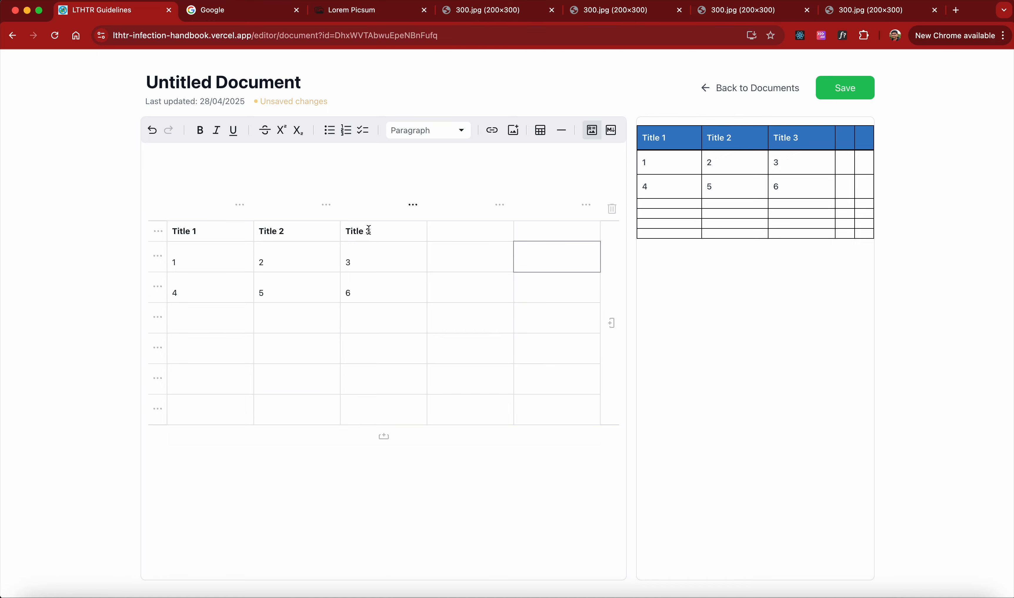
- Try different text alignments on the Title 3 column, including centred, and finish with right alignment
left_click(419, 209)
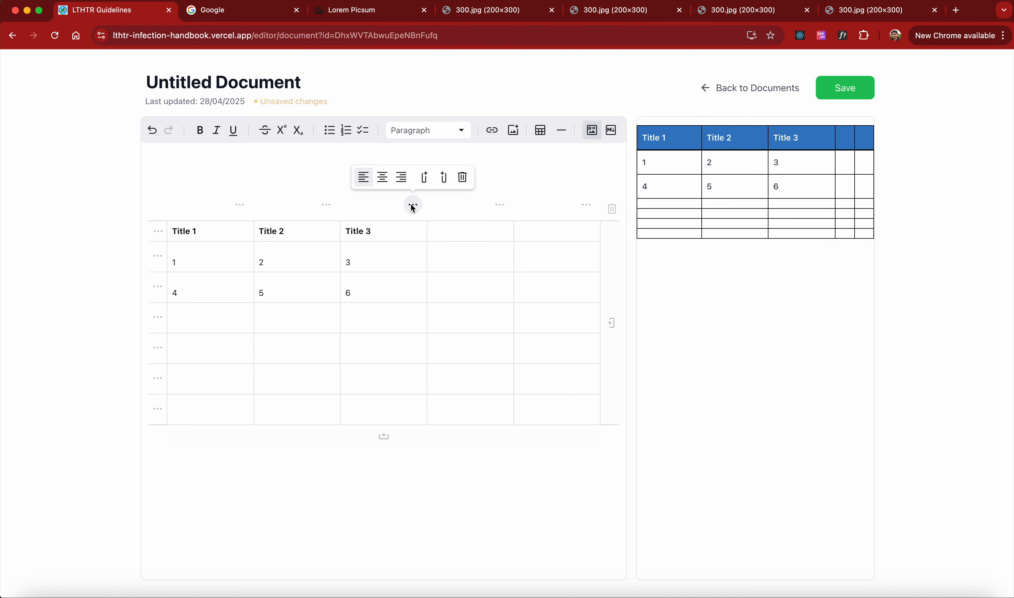
left_click(405, 183)
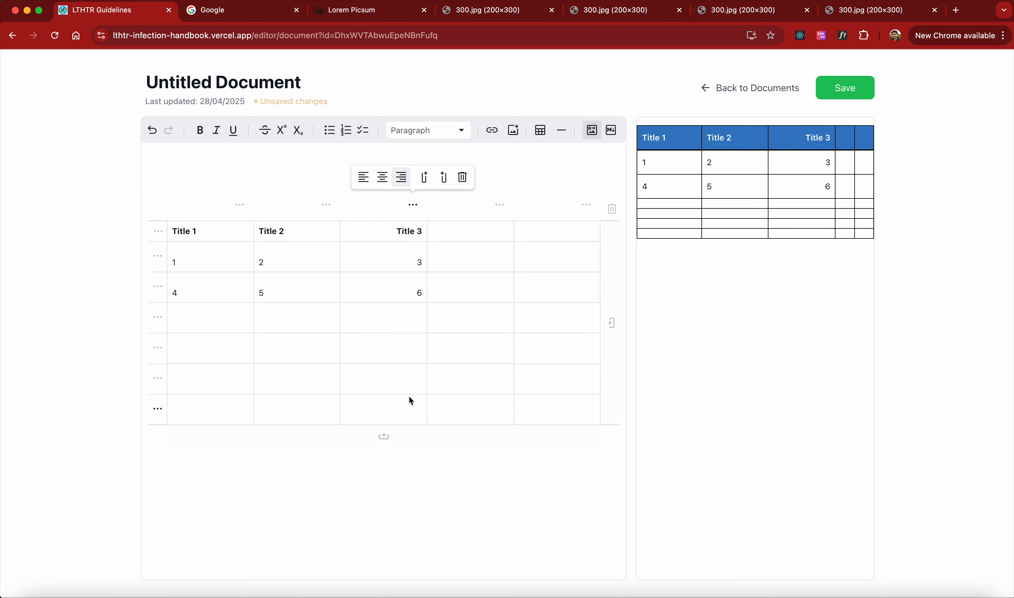
left_click(383, 179)
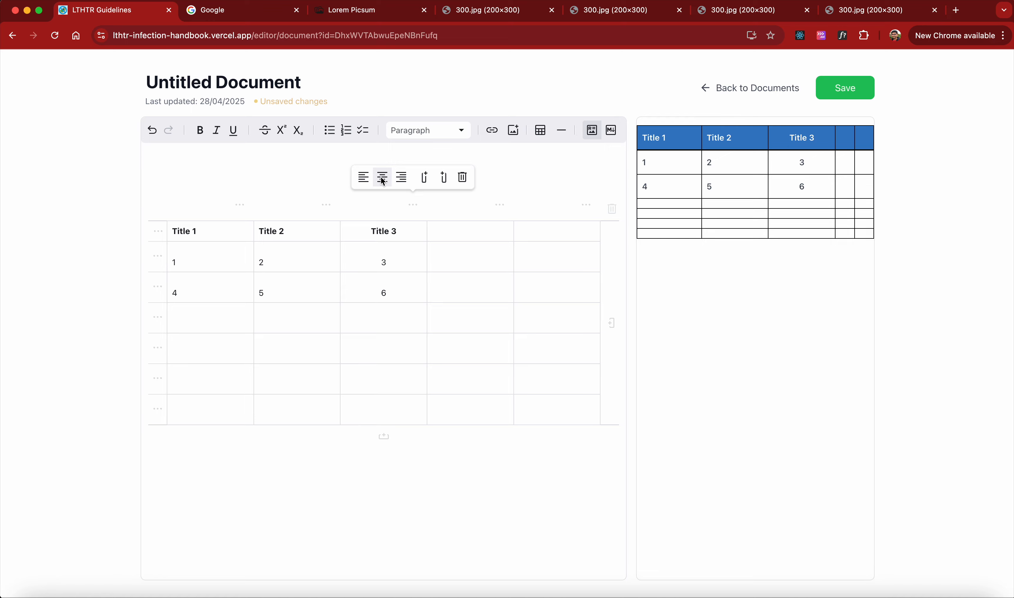
left_click(371, 184)
left_click(401, 181)
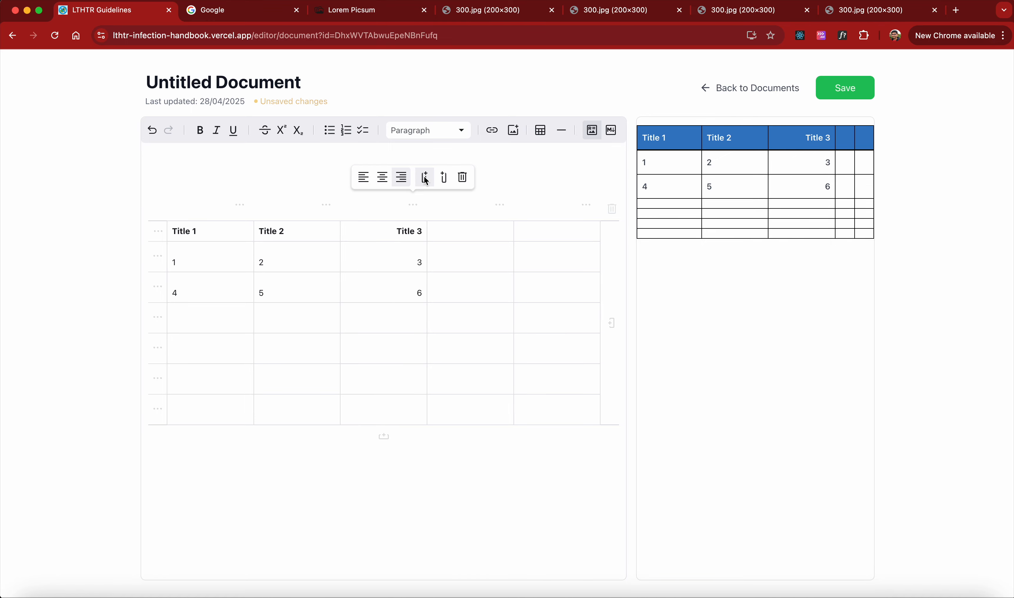
- Insert one empty column before and one empty column after the Title 3 column
left_click(425, 177)
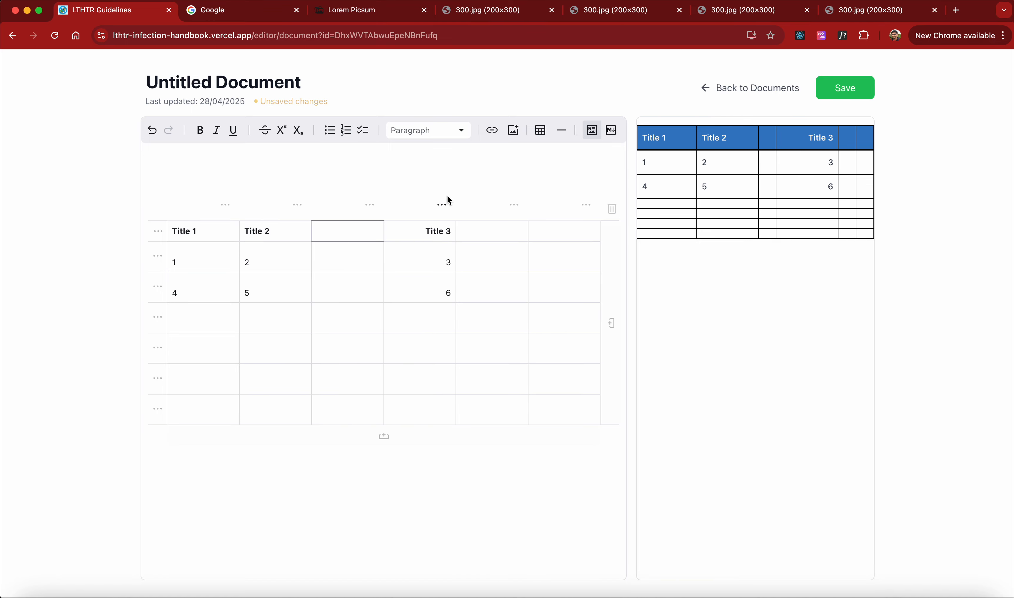
left_click(442, 204)
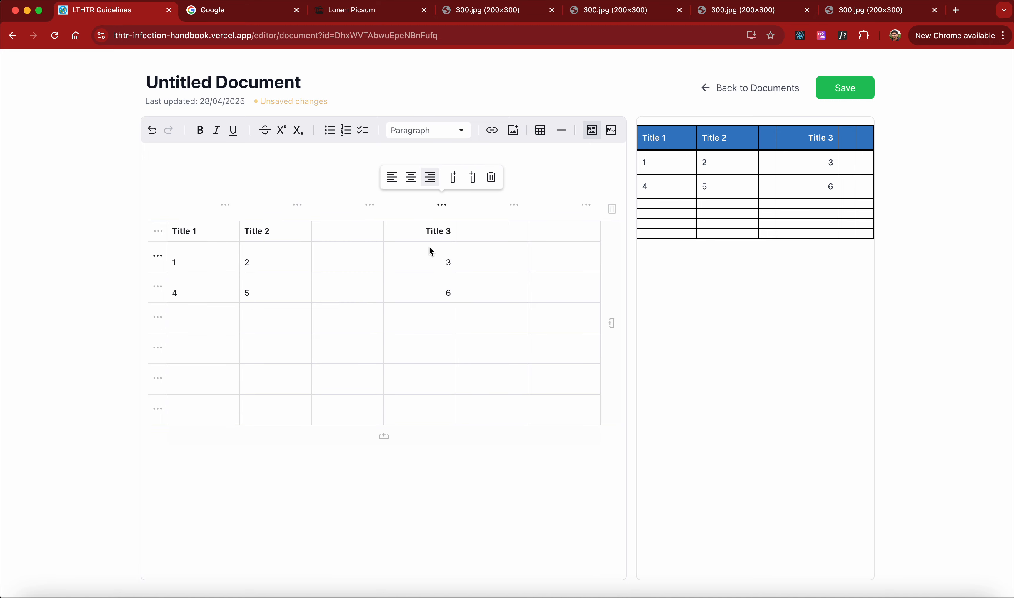
left_click(472, 178)
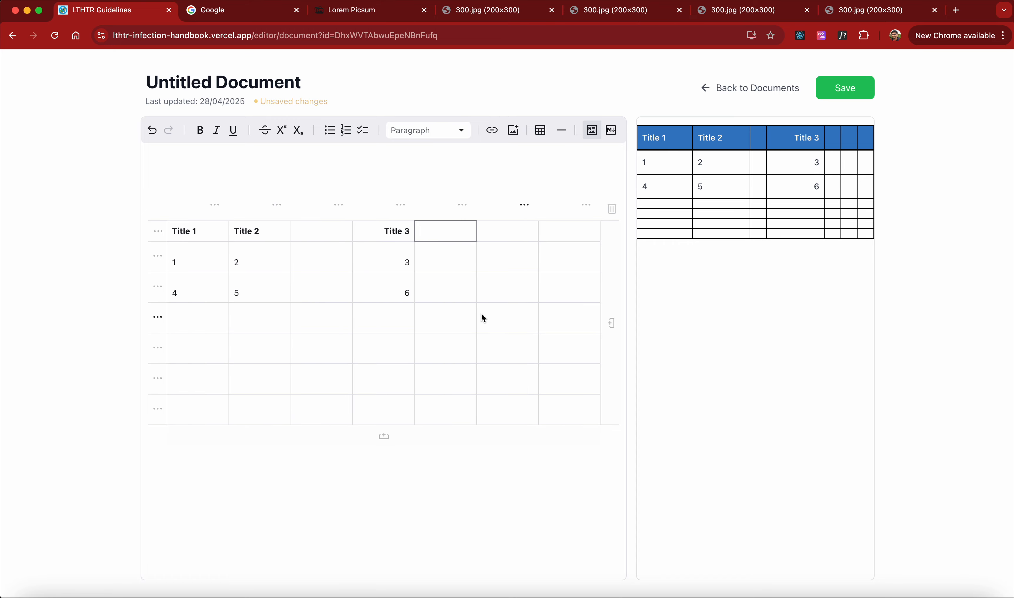
- Replace the table with the paragraphs "This is line 1" and "This is line 2", separated by a horizontal rule
left_click(612, 209)
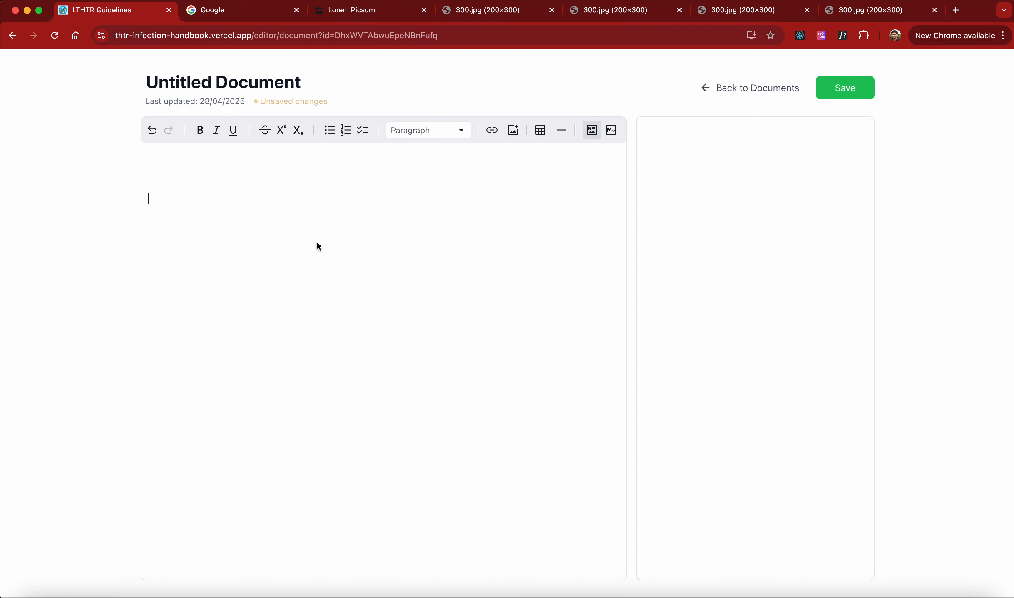
type("This is line 1 This i")
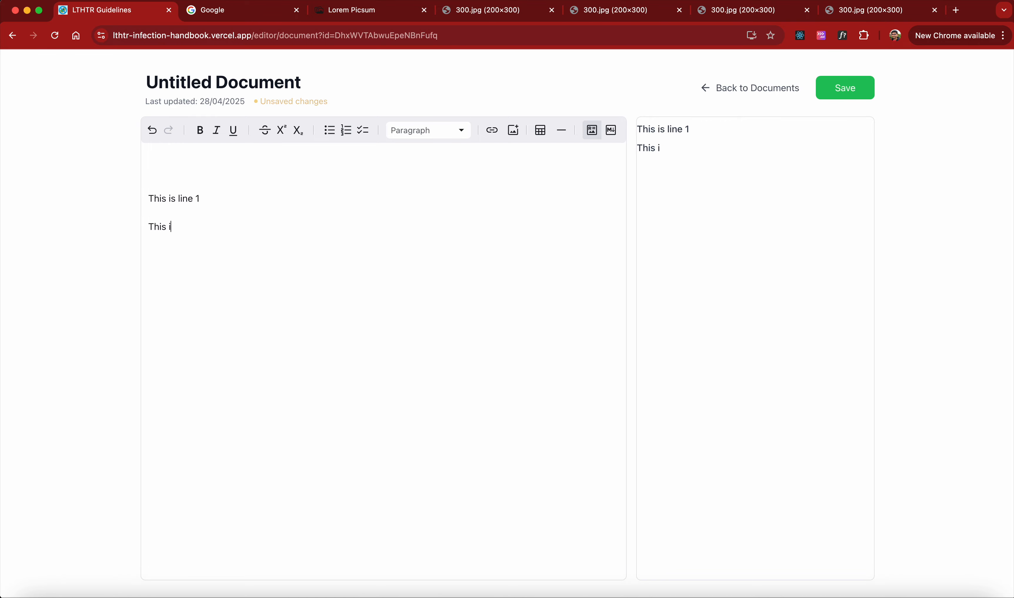
type("s line 2")
key("super+Left")
key("Return")
left_click(561, 135)
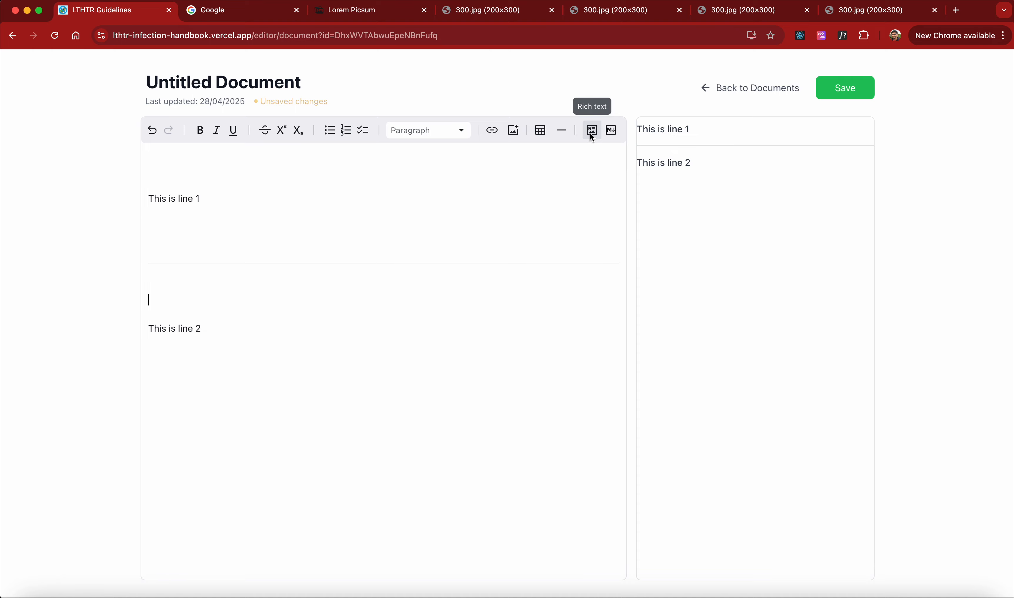
- Examine the document's full Markdown in source mode, then return to the rich text view
left_click(614, 132)
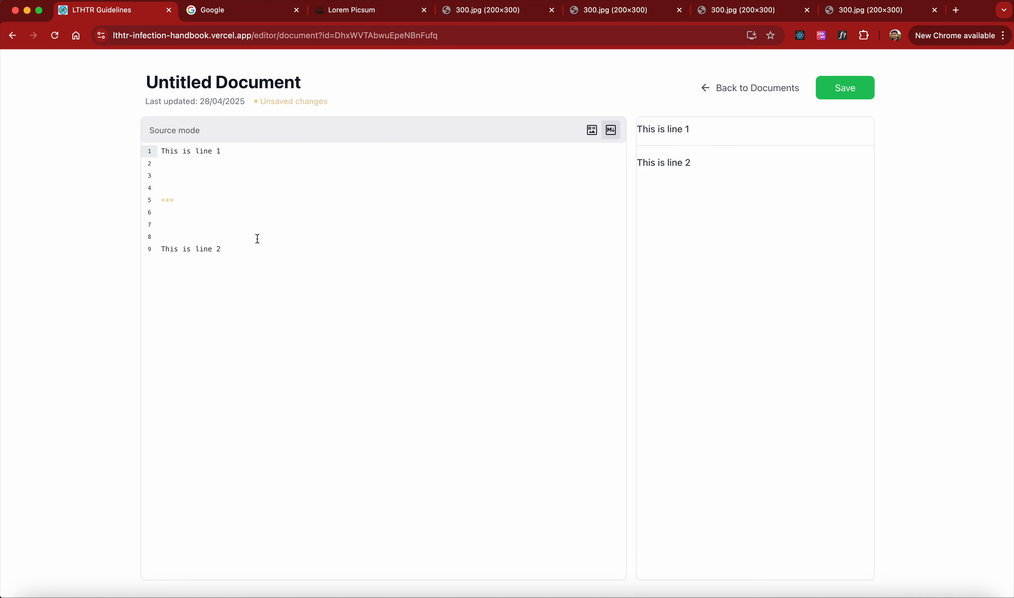
left_click_drag(256, 251, 166, 152)
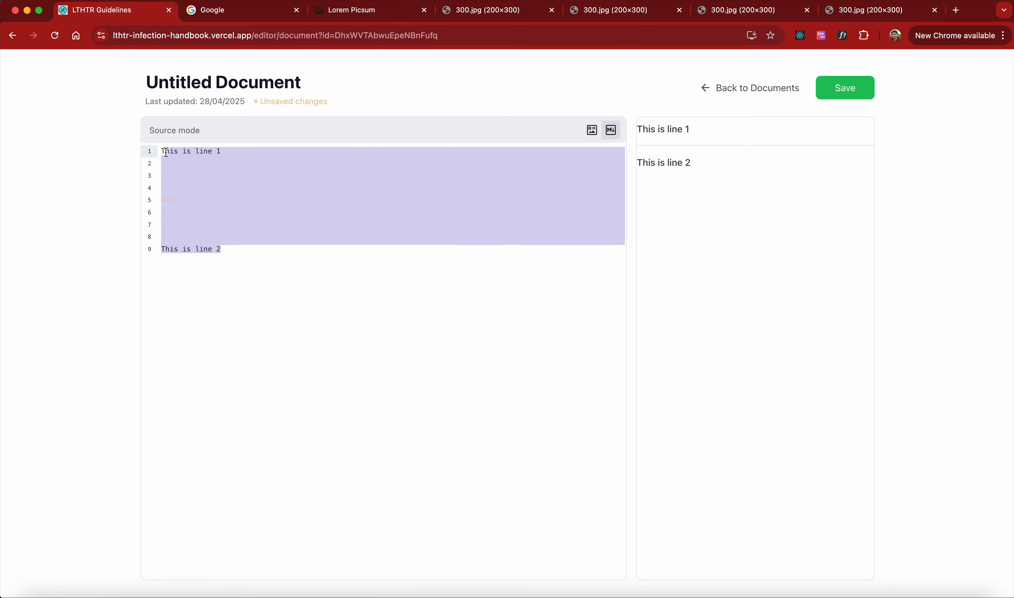
left_click(165, 152)
left_click(592, 130)
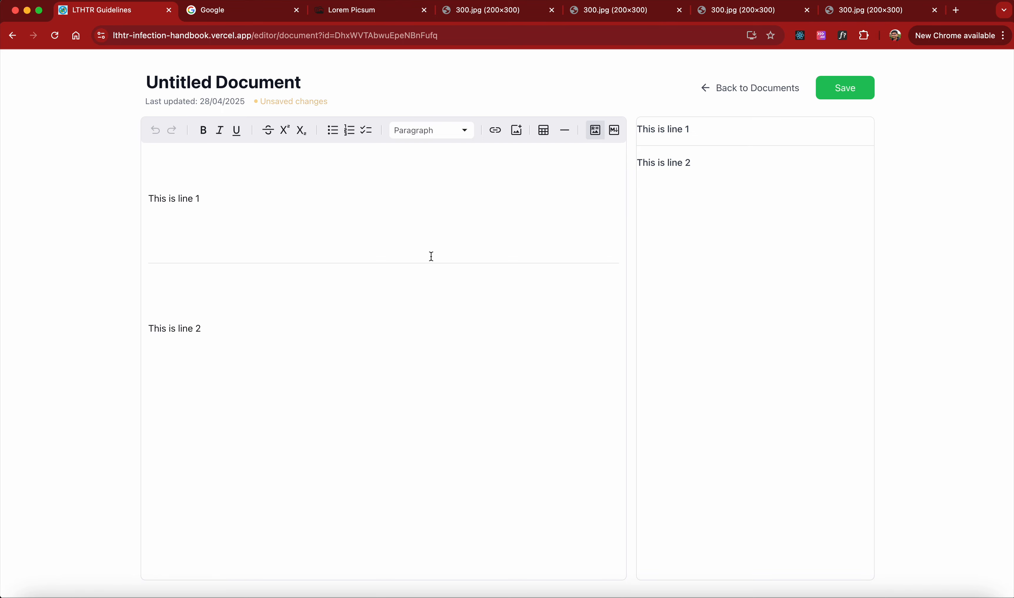